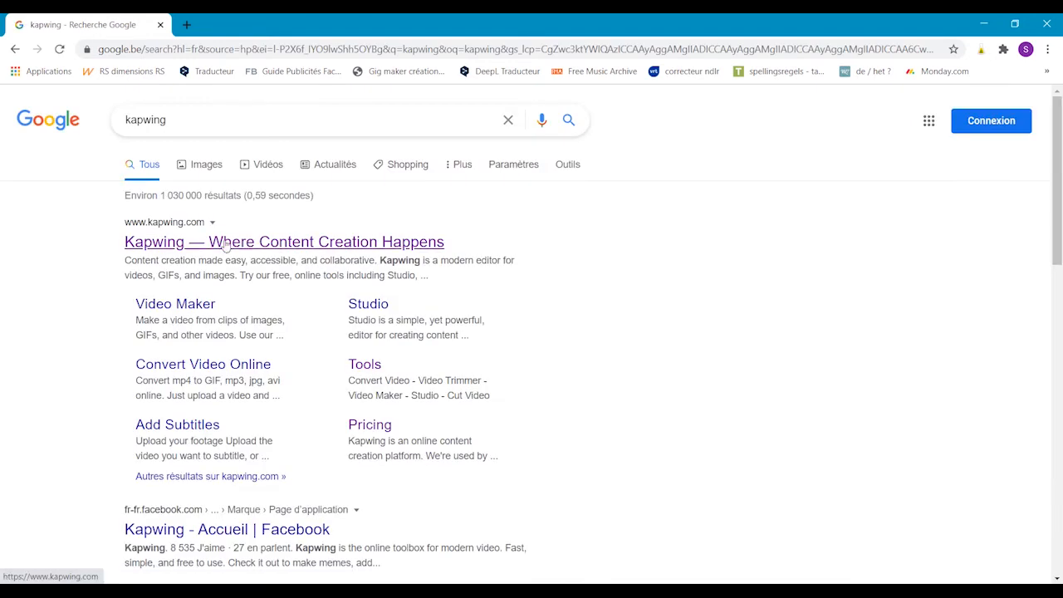
Start a new Kapwing project with the uploaded video "Olympiades européennes de statistique _ comment s'inscrire_.mp4" and briefly preview it.
click(224, 243)
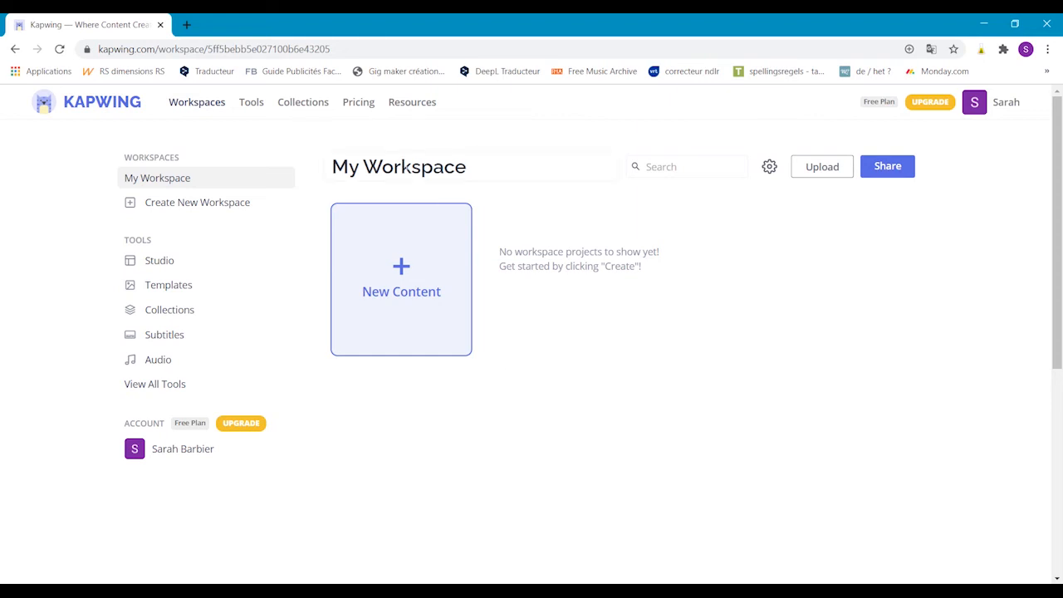
click(411, 256)
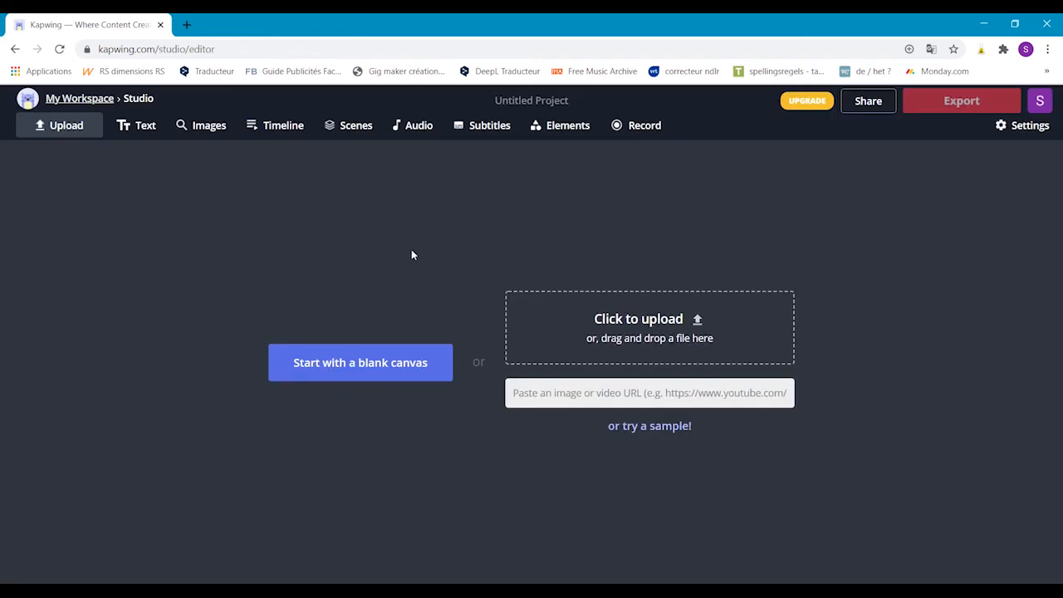
click(609, 337)
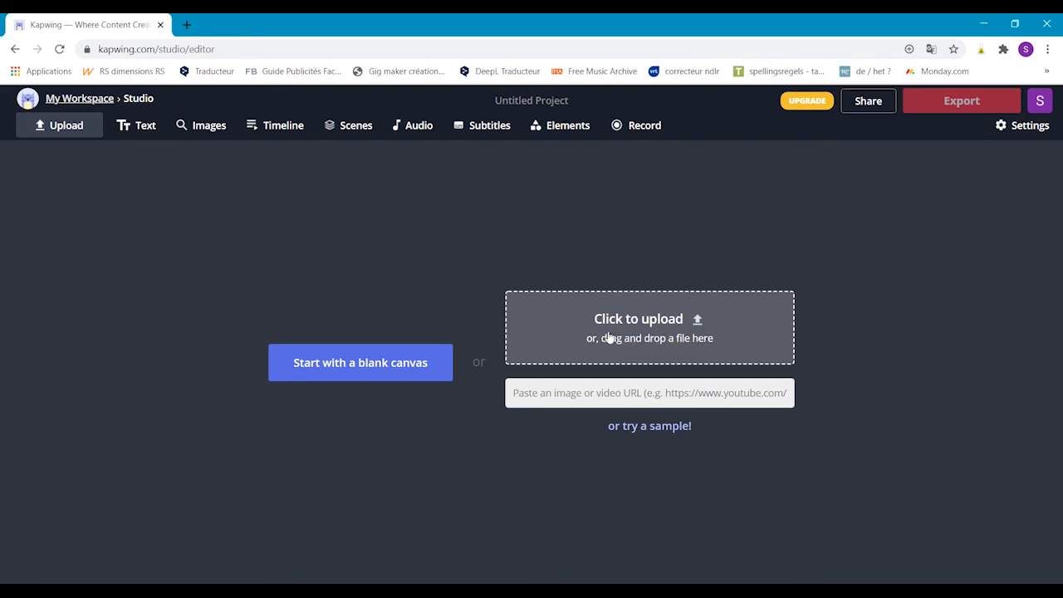
scroll(398, 456, down, 3)
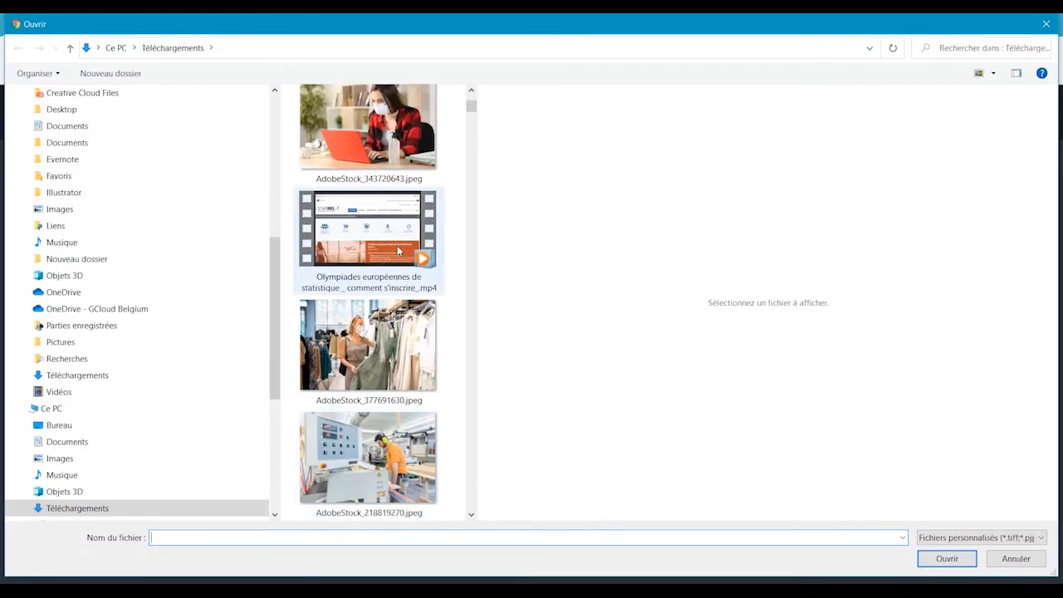
click(398, 250)
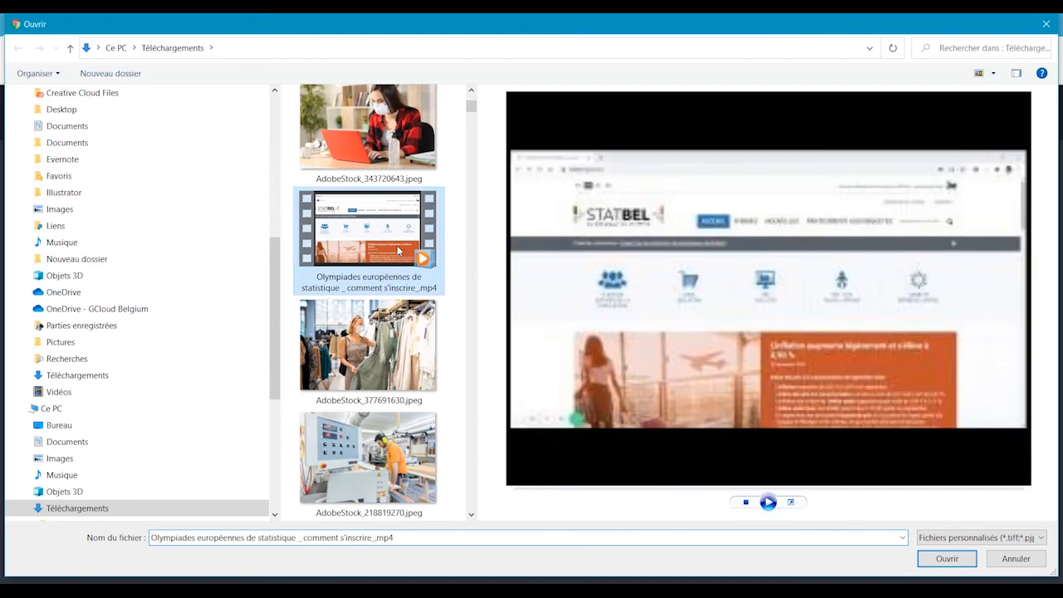
click(946, 559)
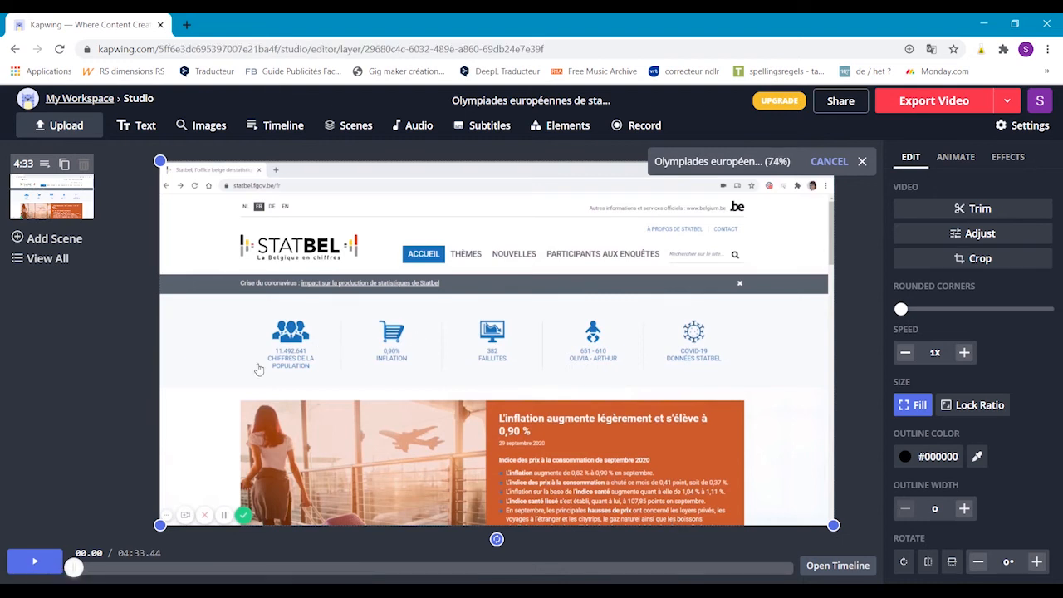
click(35, 562)
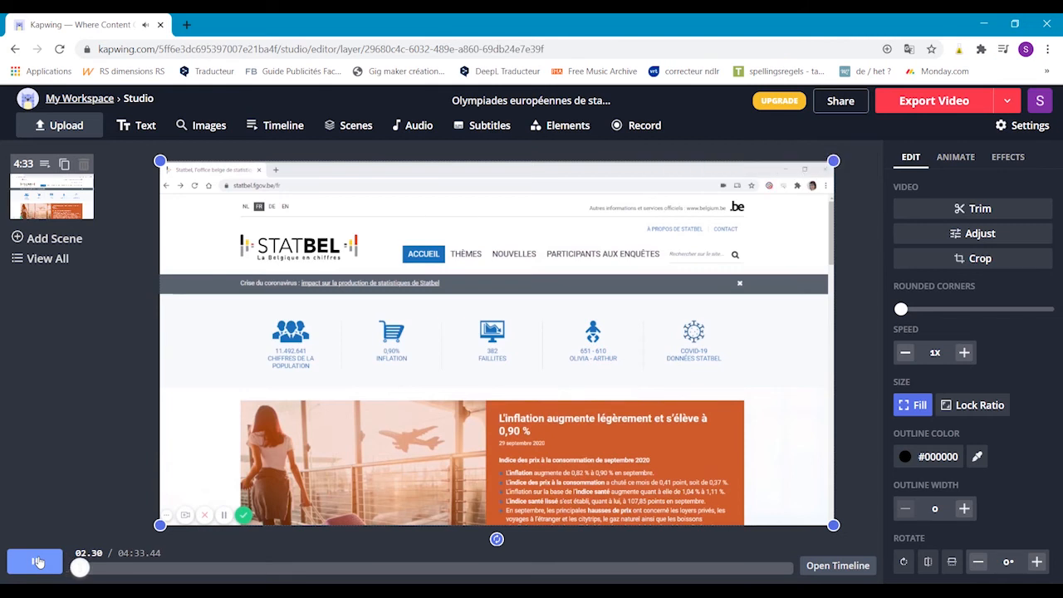
click(37, 562)
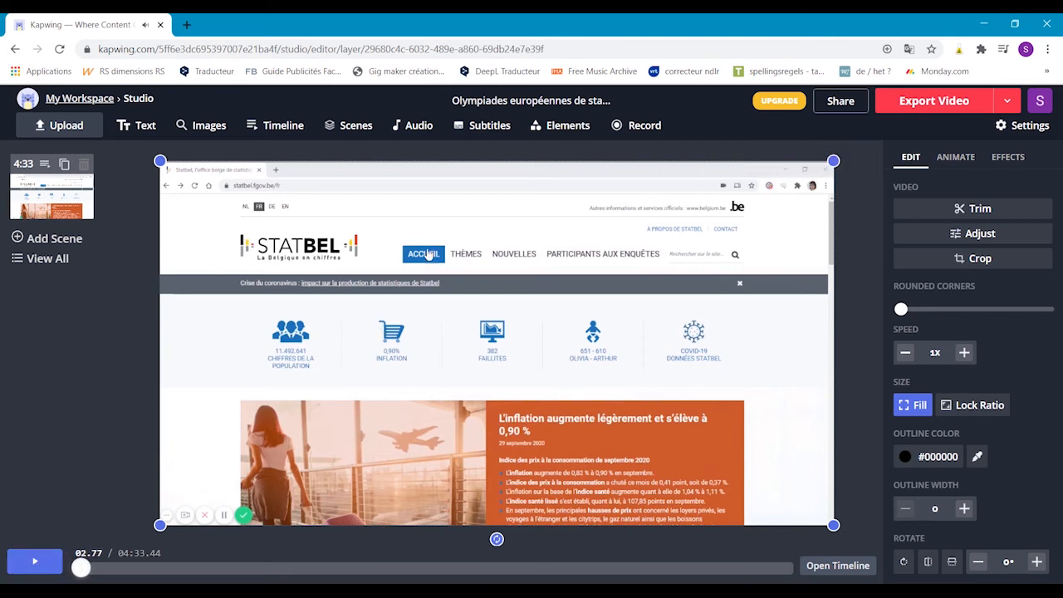
Auto-generate subtitles for the video with French - Français (France) as the video language.
click(479, 131)
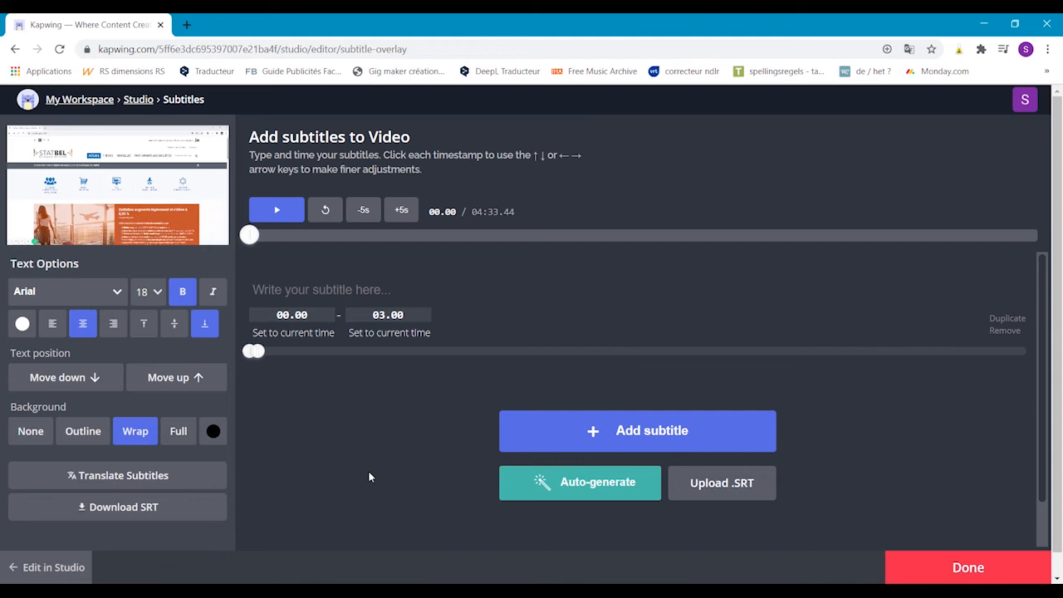
click(568, 490)
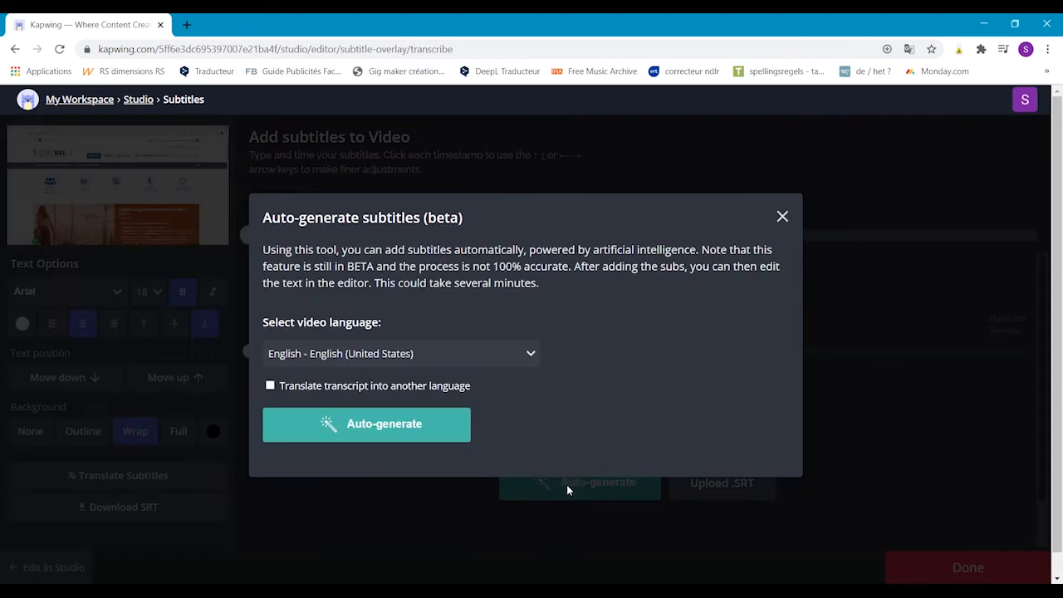
click(534, 355)
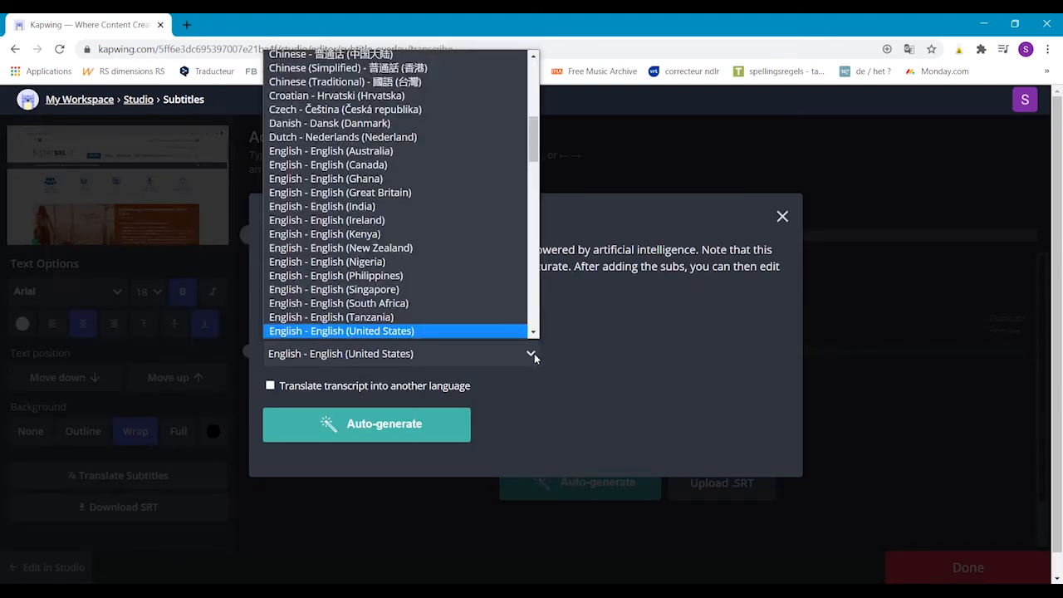
scroll(456, 302, down, 1)
scroll(456, 300, down, 3)
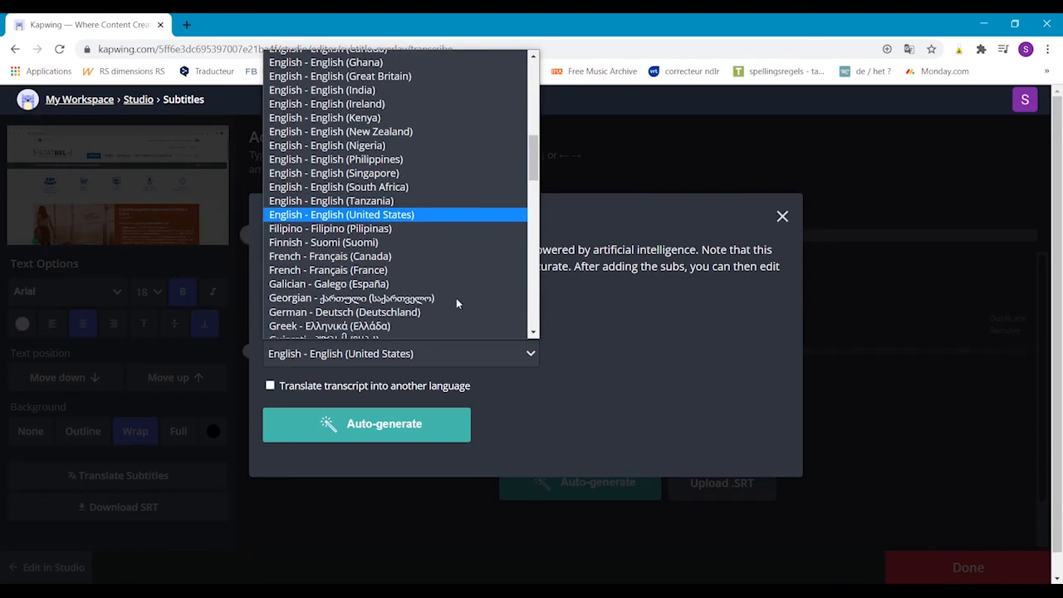
click(352, 258)
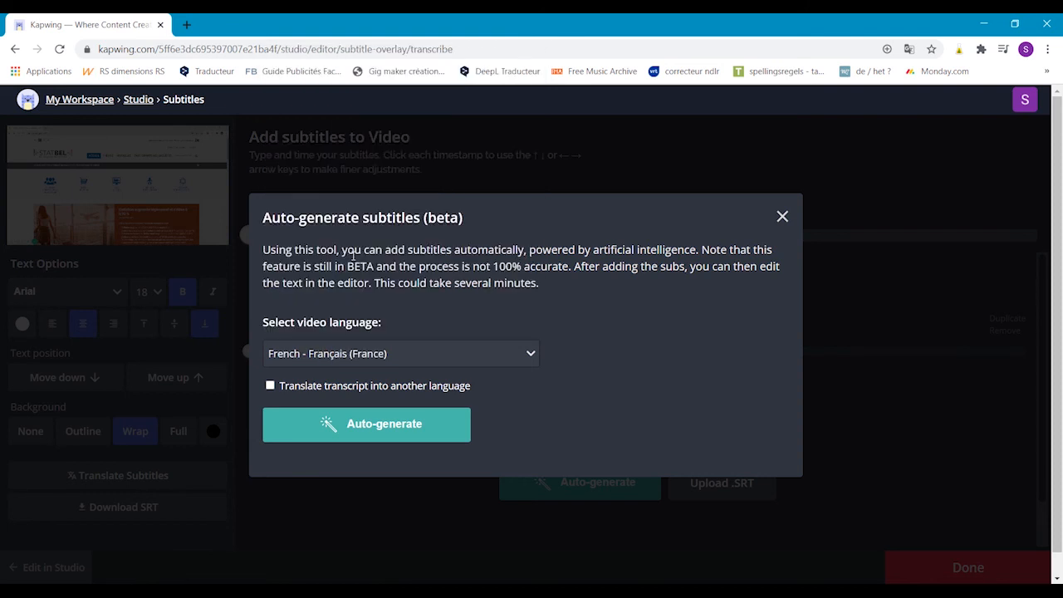
click(389, 424)
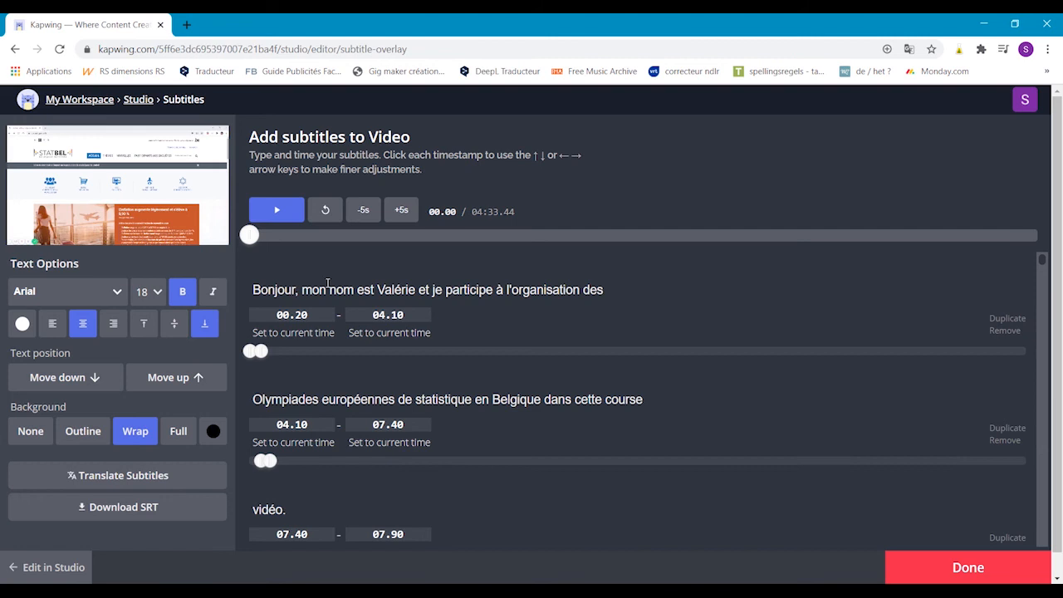
Check the first subtitle's text, start time and end time, and play the video from the beginning through the second subtitle.
click(317, 288)
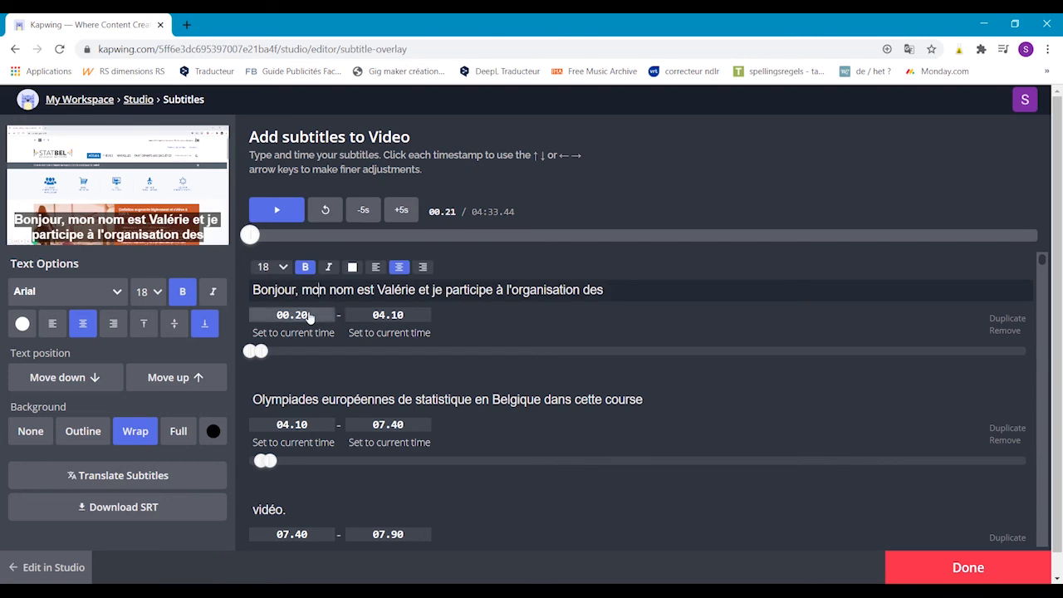
click(309, 317)
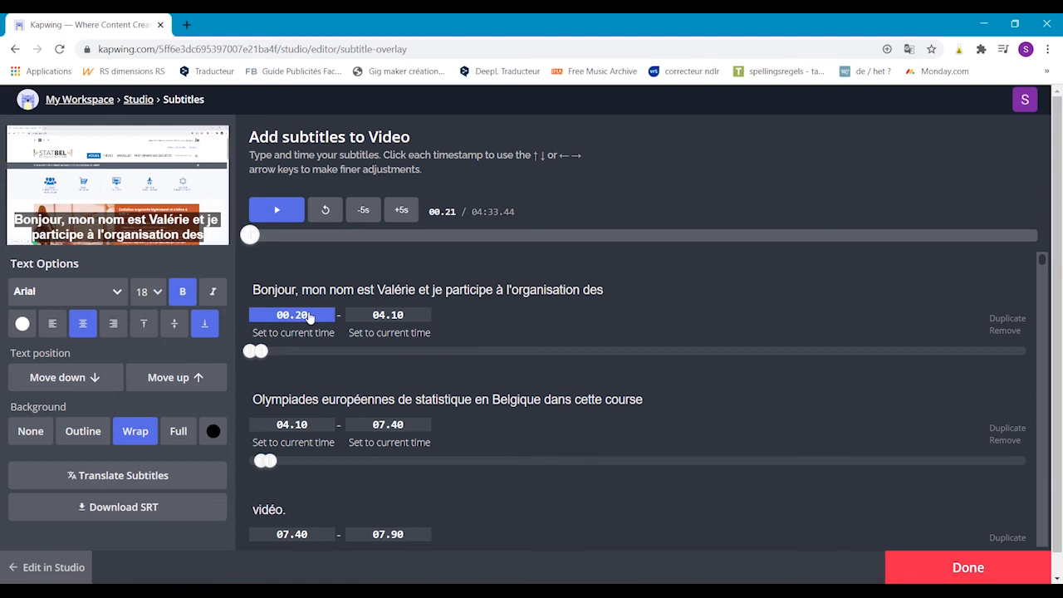
click(379, 321)
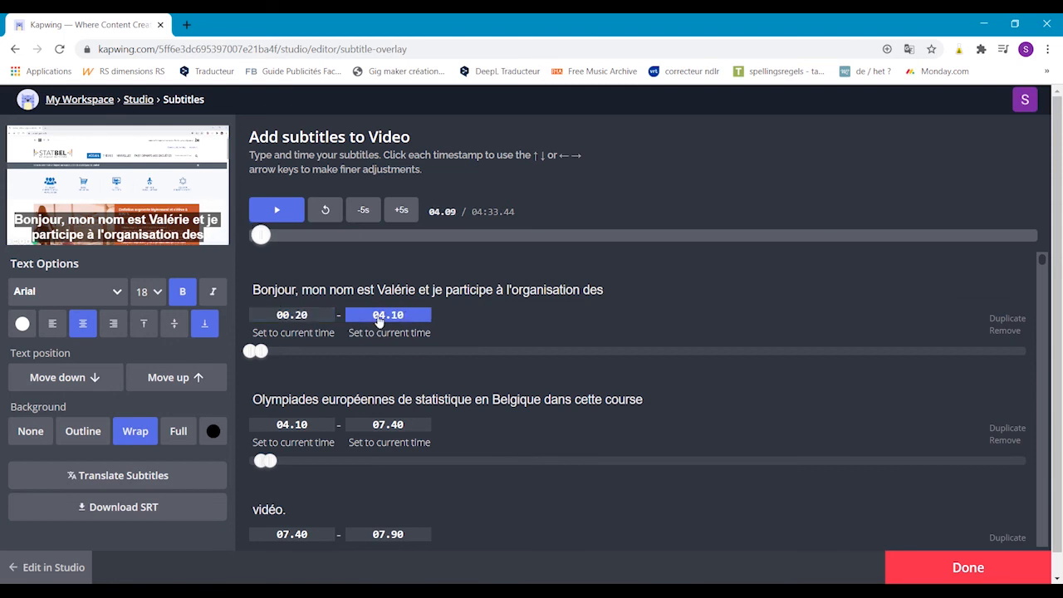
click(243, 237)
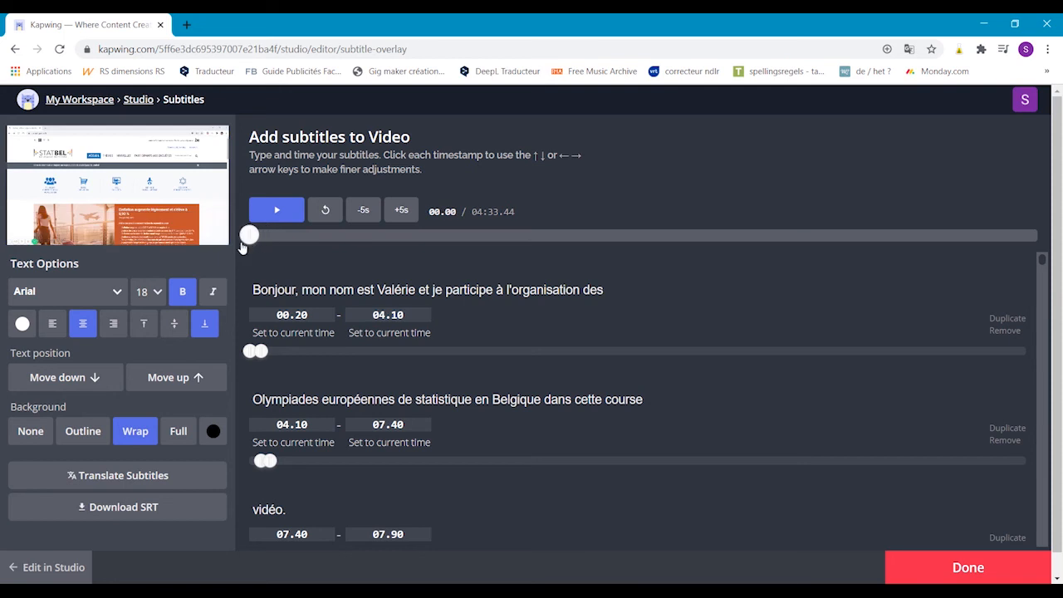
click(277, 211)
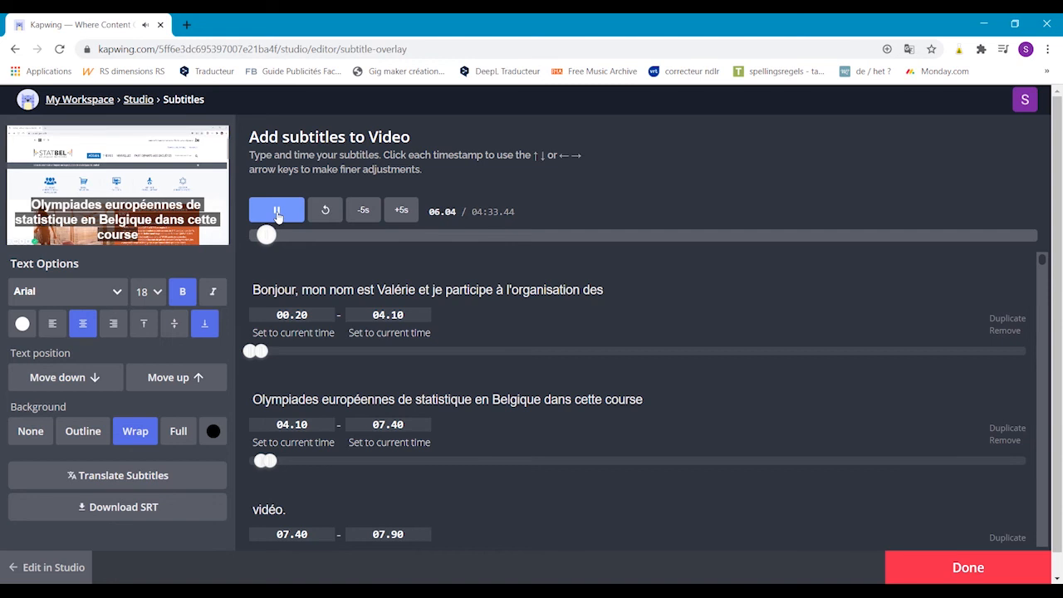
click(276, 211)
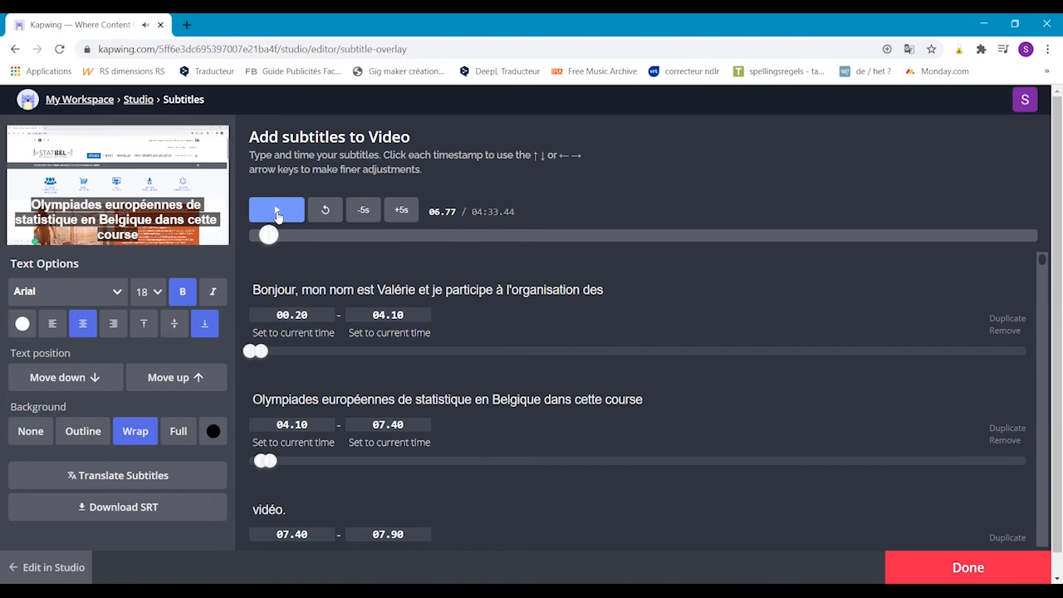
Insert a period after "Belgique" in the second subtitle and play the line back.
click(539, 400)
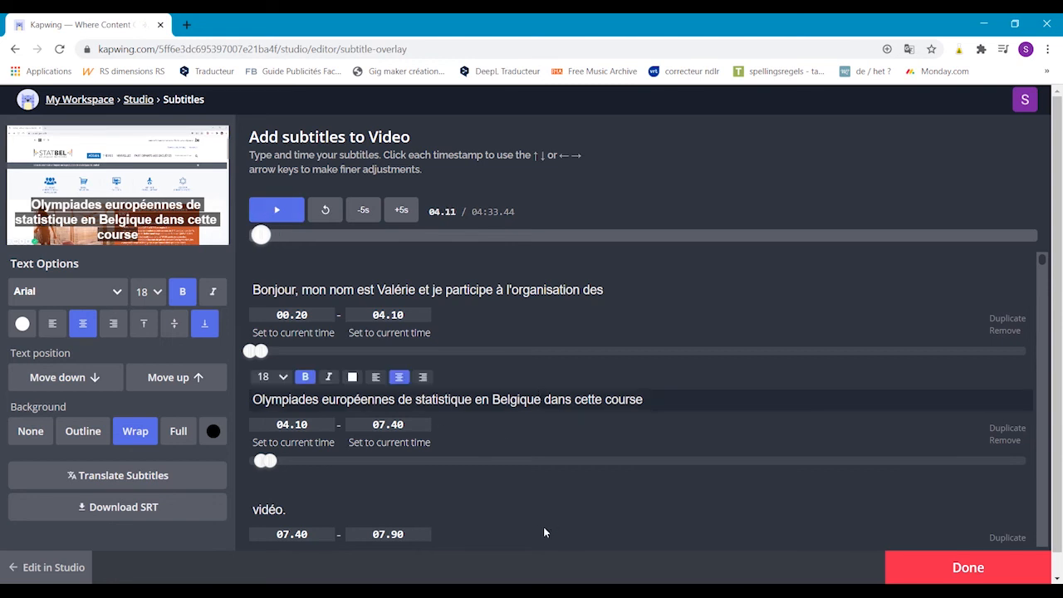
text(.)
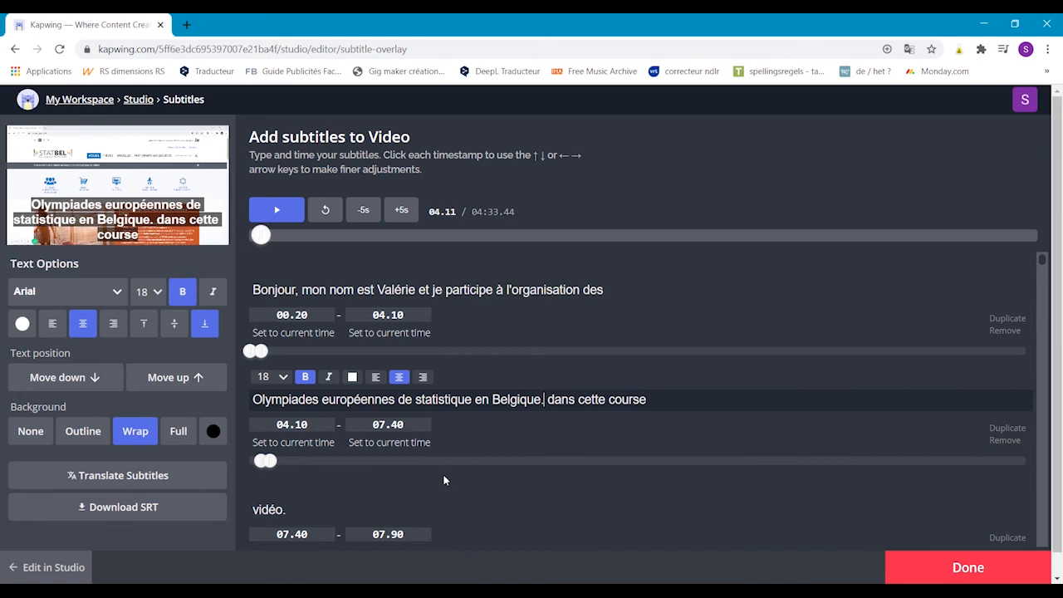
click(277, 212)
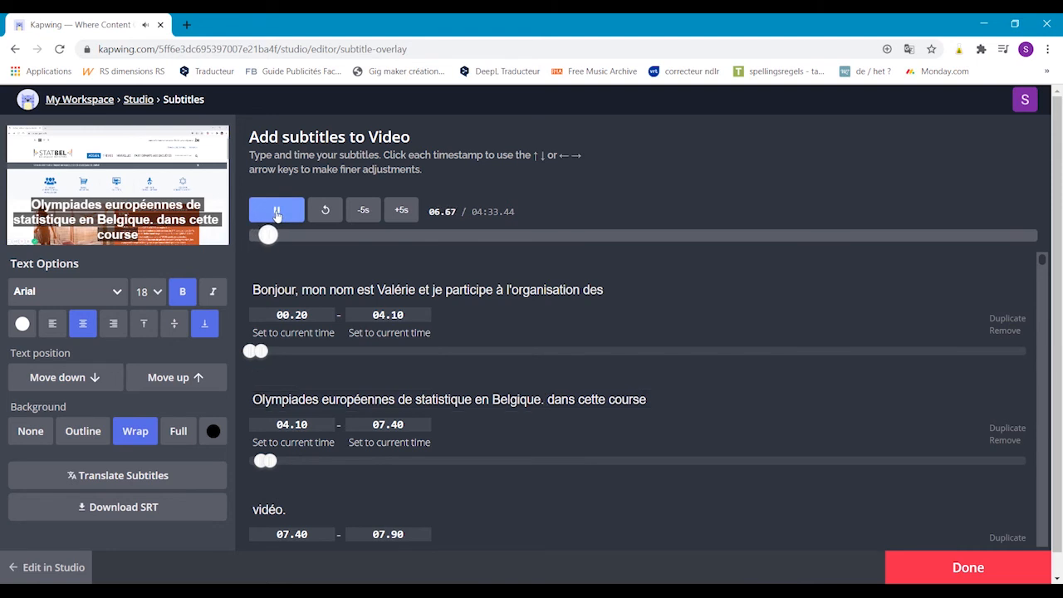
click(277, 213)
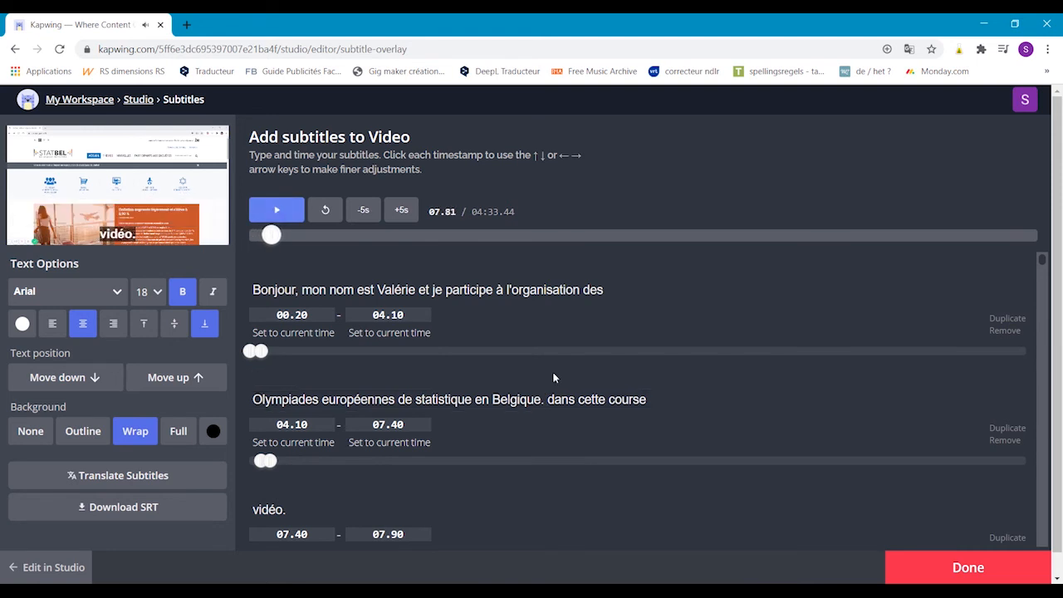
Correct the last word of the second subtitle to "courte" and replay the line against the audio.
click(639, 400)
click(646, 401)
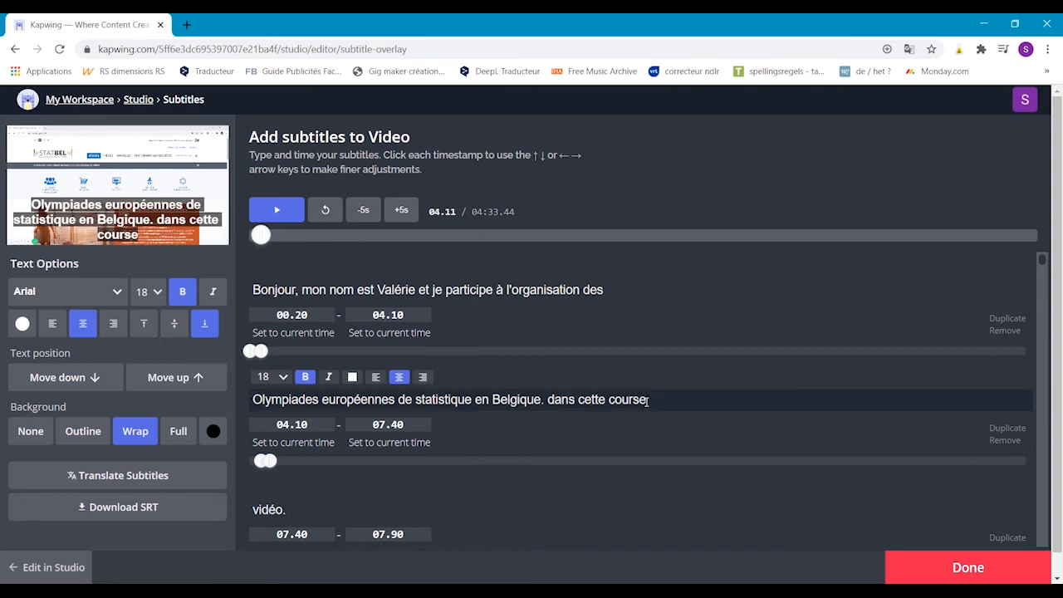
key(BackSpace)
key(BackSpace)
text(te)
click(282, 213)
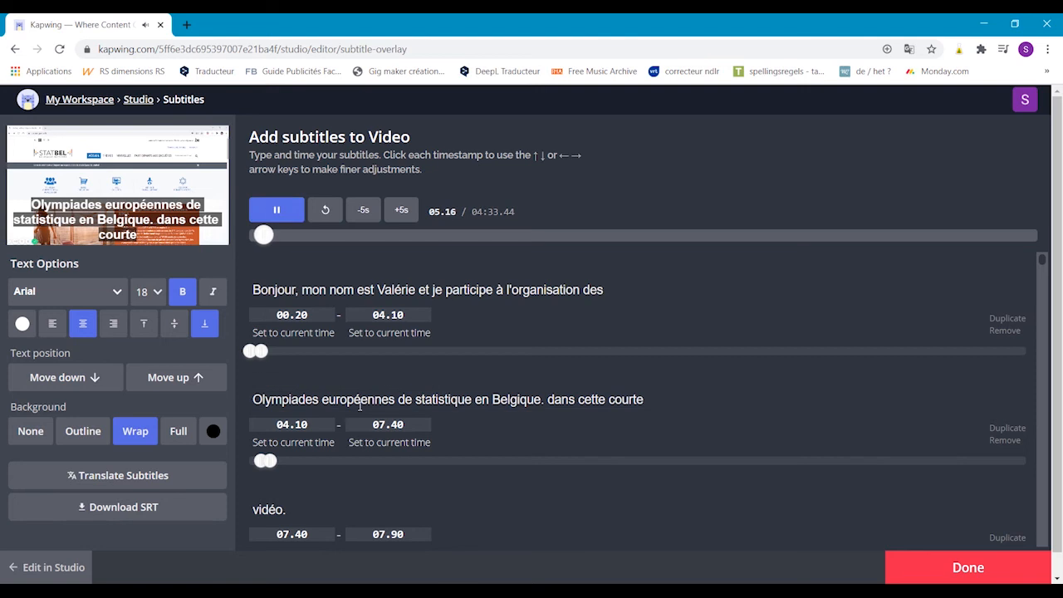
scroll(359, 405, down, 1)
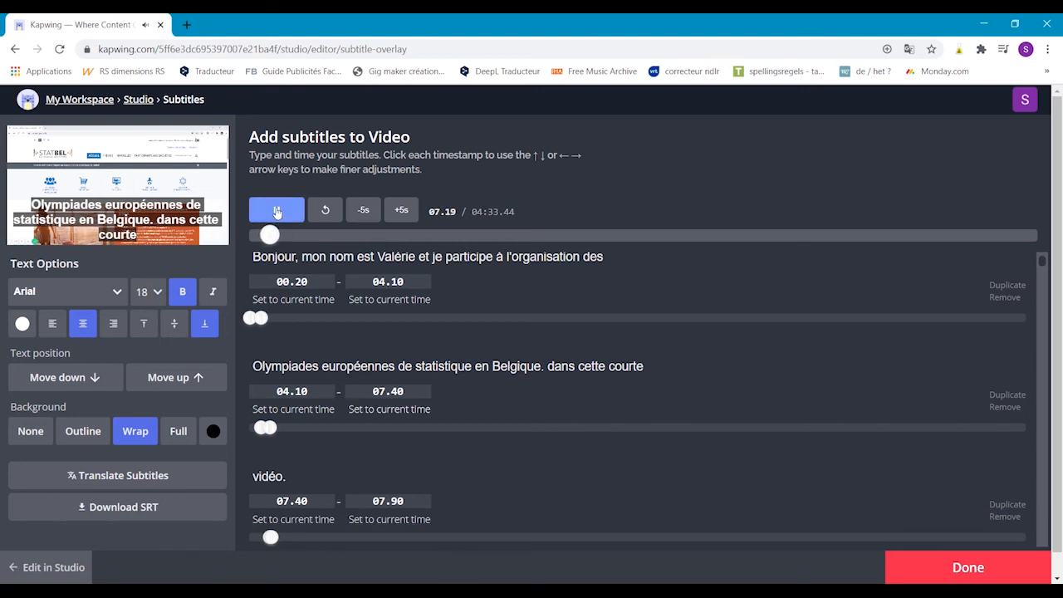
click(276, 213)
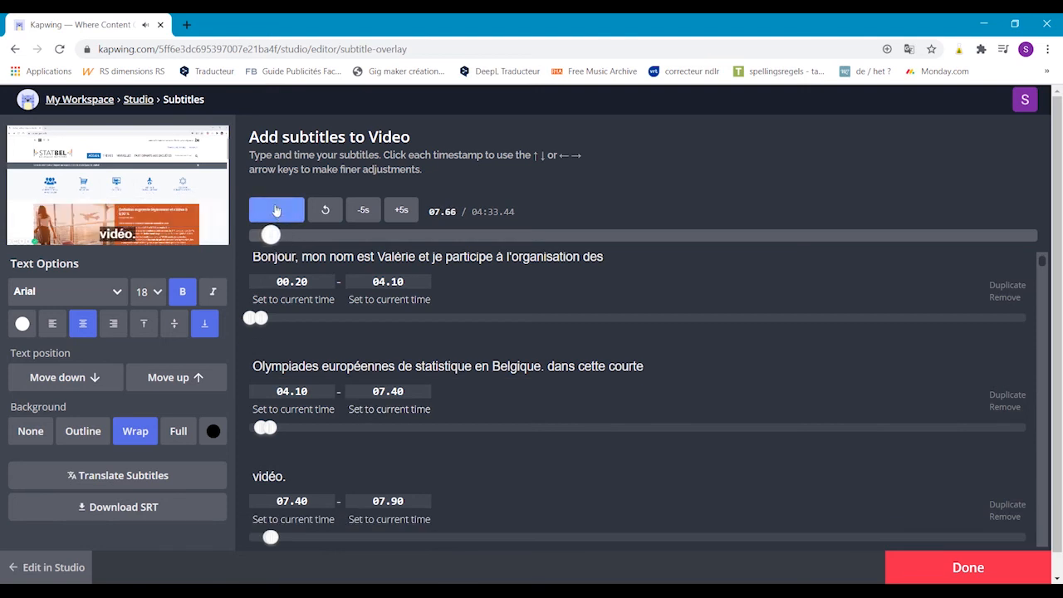
Move the words "dans cette courte" from the end of the second subtitle to the start of the third, before "vidéo.".
click(546, 365)
drag(546, 366, 662, 368)
key(ctrl+x)
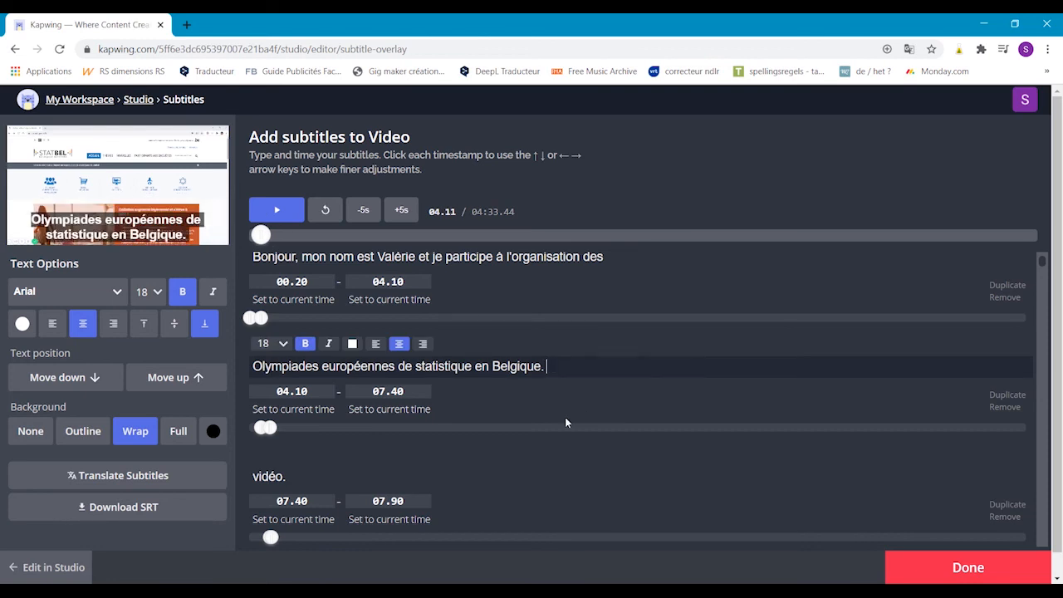
click(251, 476)
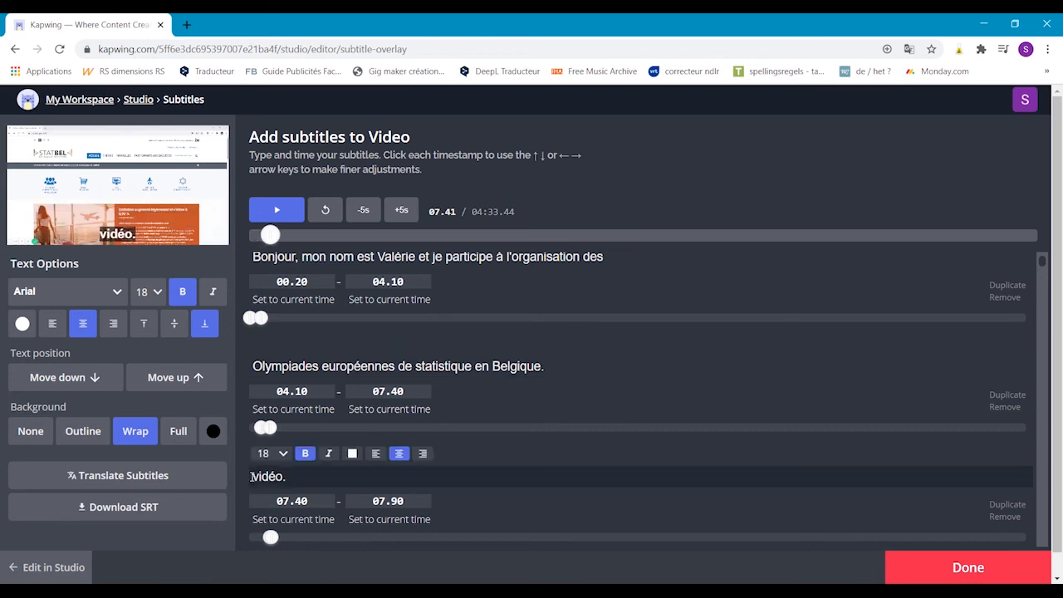
key(ctrl+v)
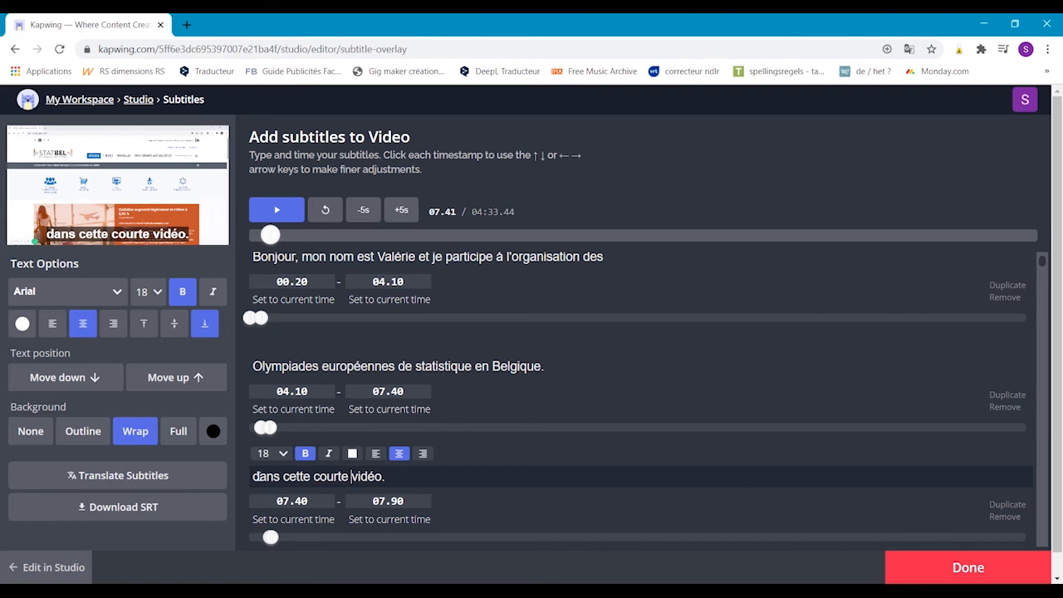
Capitalize the first letter of the third subtitle so it reads "Dans cette courte vidéo.".
click(260, 479)
key(BackSpace)
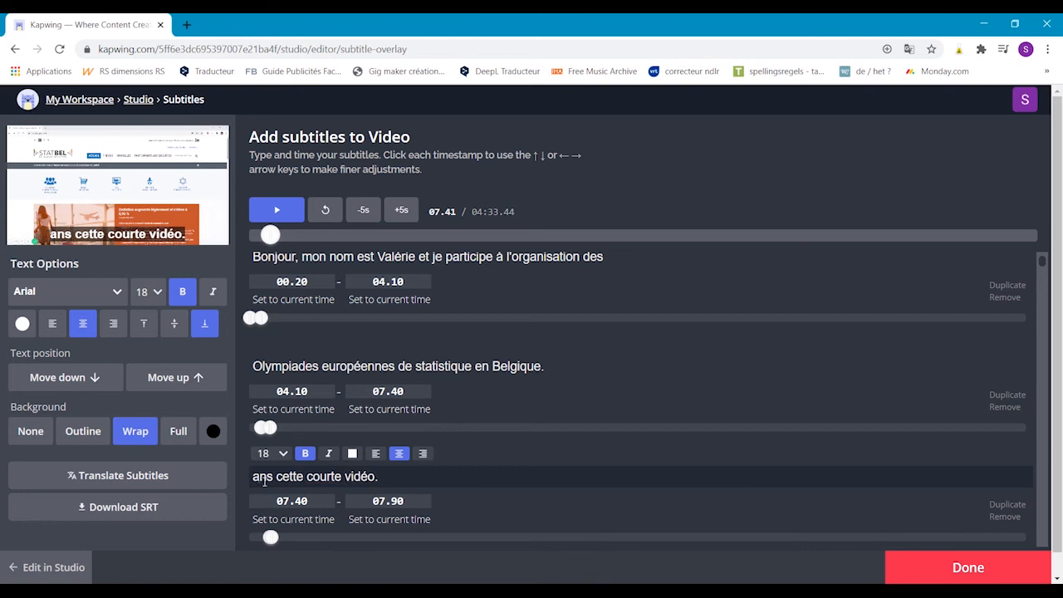
text(D)
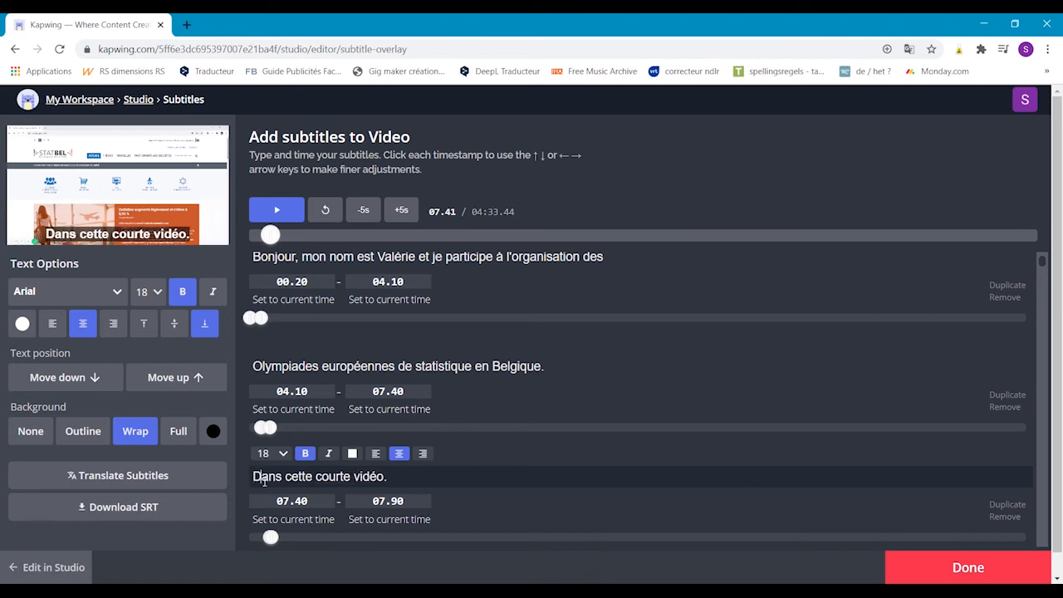
Play back the second subtitle to compare its timing with the spoken line.
click(527, 365)
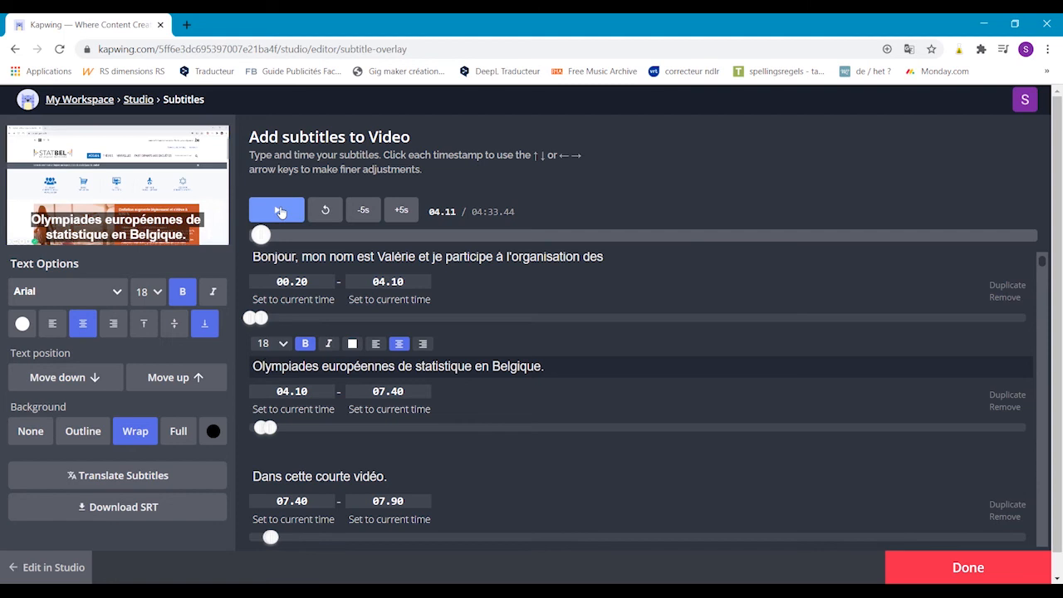
click(279, 213)
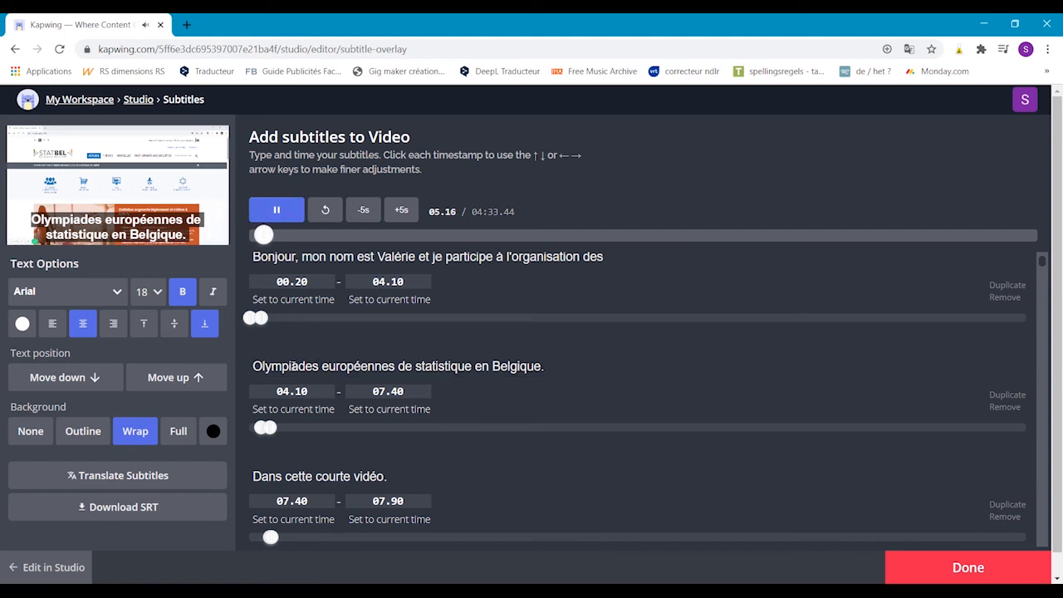
click(290, 366)
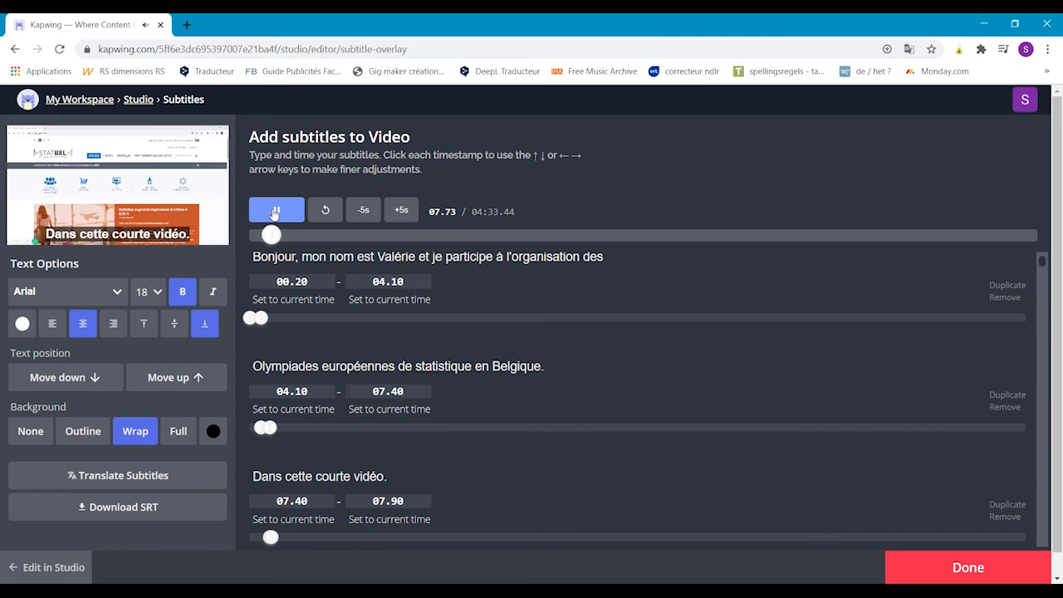
click(275, 212)
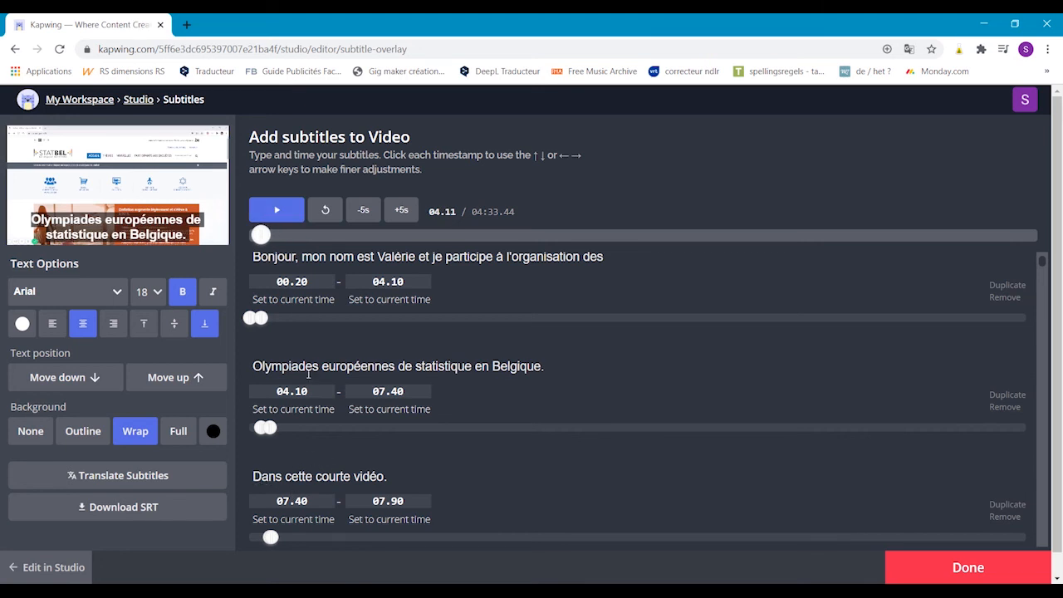
Pause playback at 05.95 and apply that time as the second subtitle's end and the third subtitle's start.
click(335, 368)
click(275, 214)
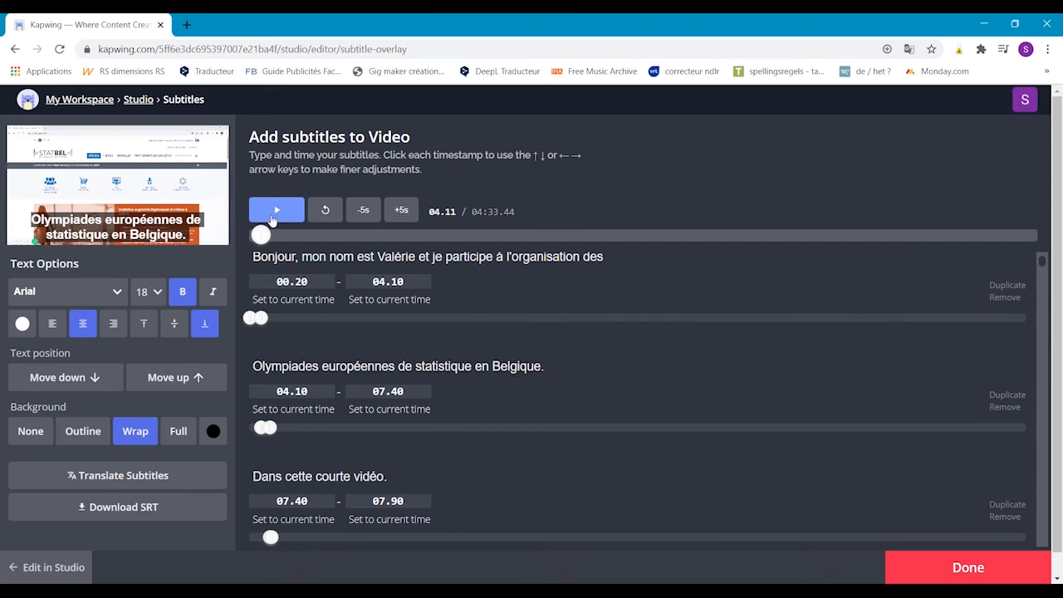
click(276, 213)
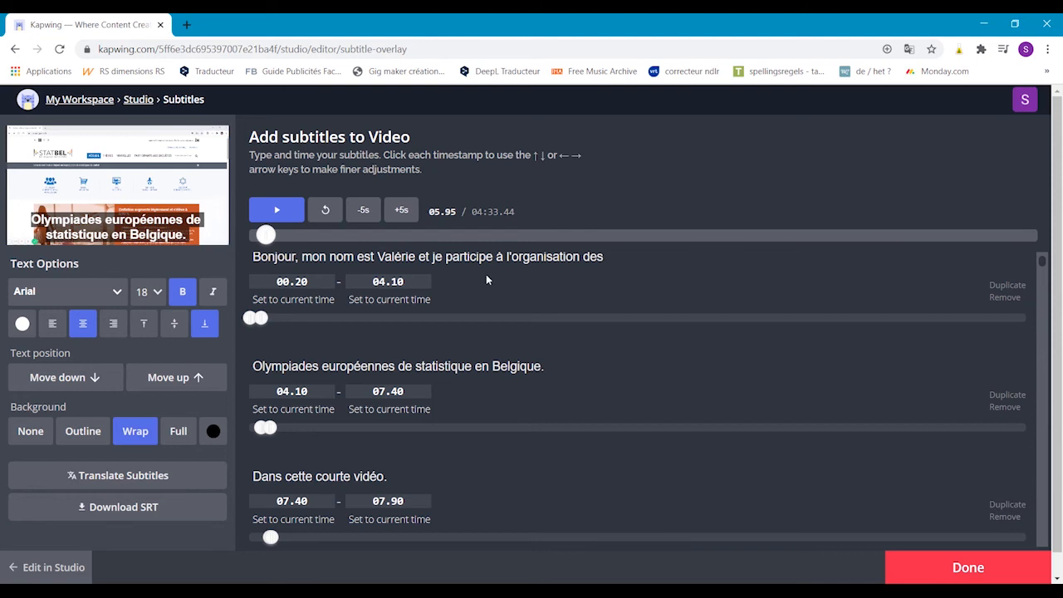
click(402, 410)
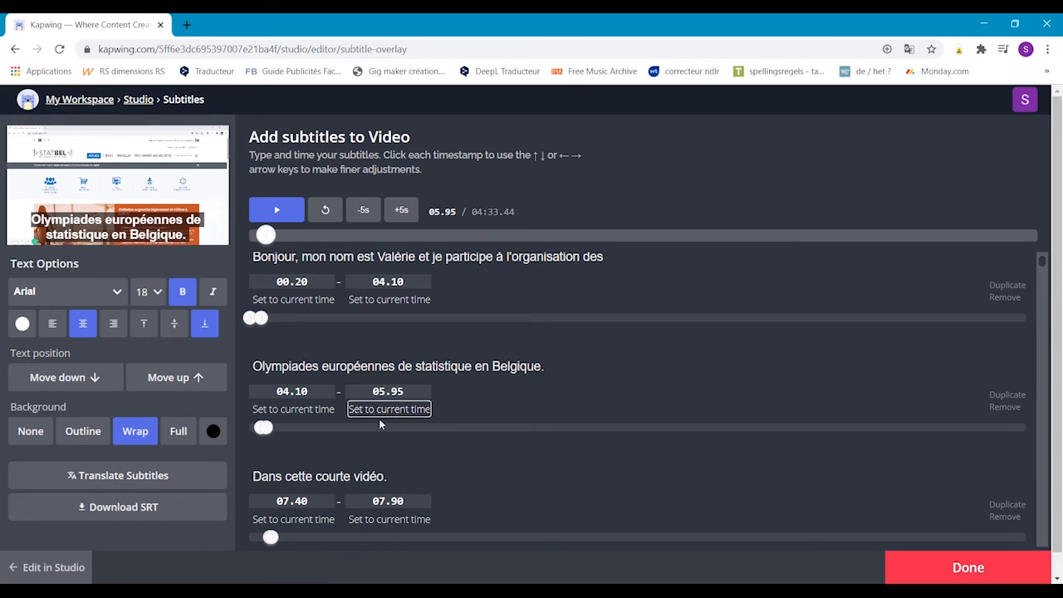
scroll(407, 432, down, 1)
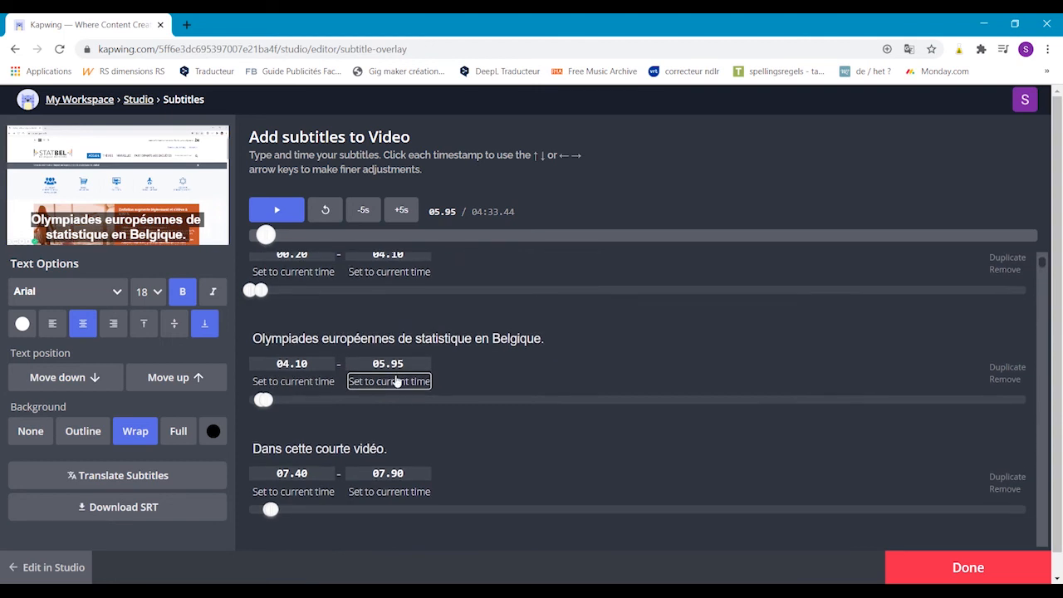
click(307, 494)
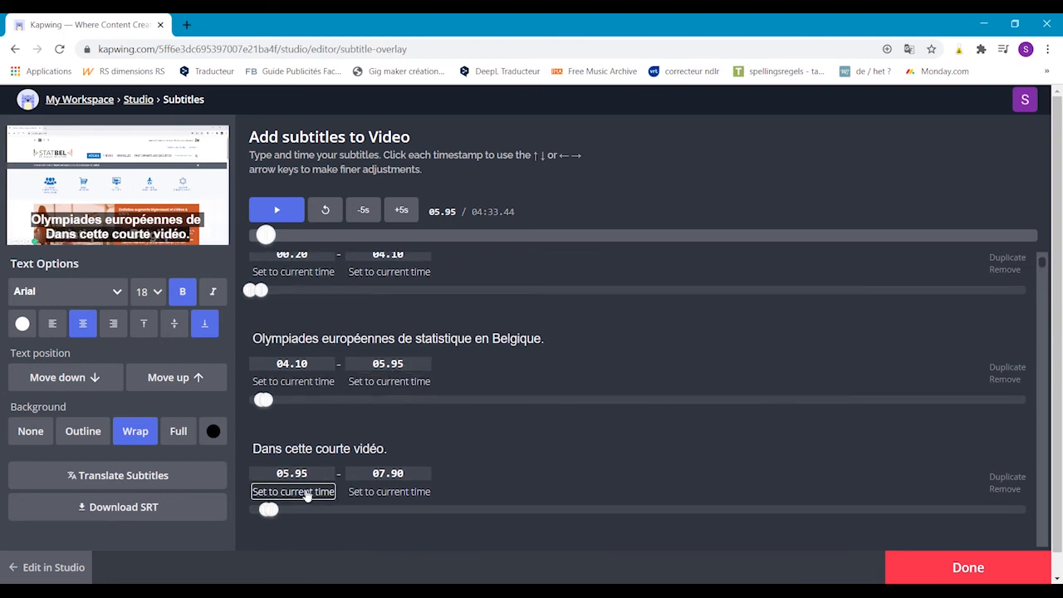
Replay the second and third subtitles to check the changeover between them against the audio.
click(284, 338)
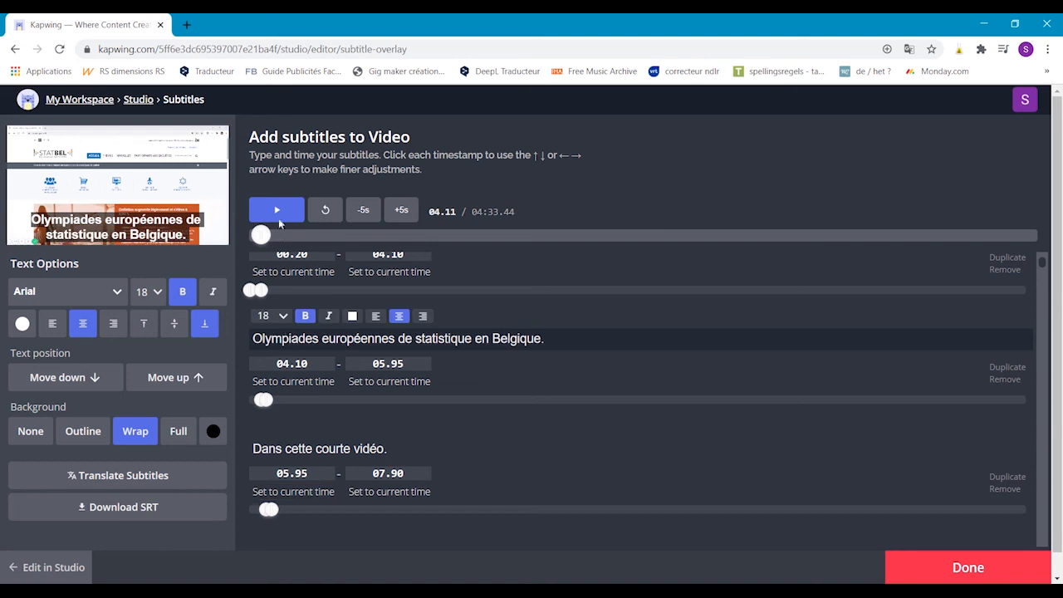
click(278, 212)
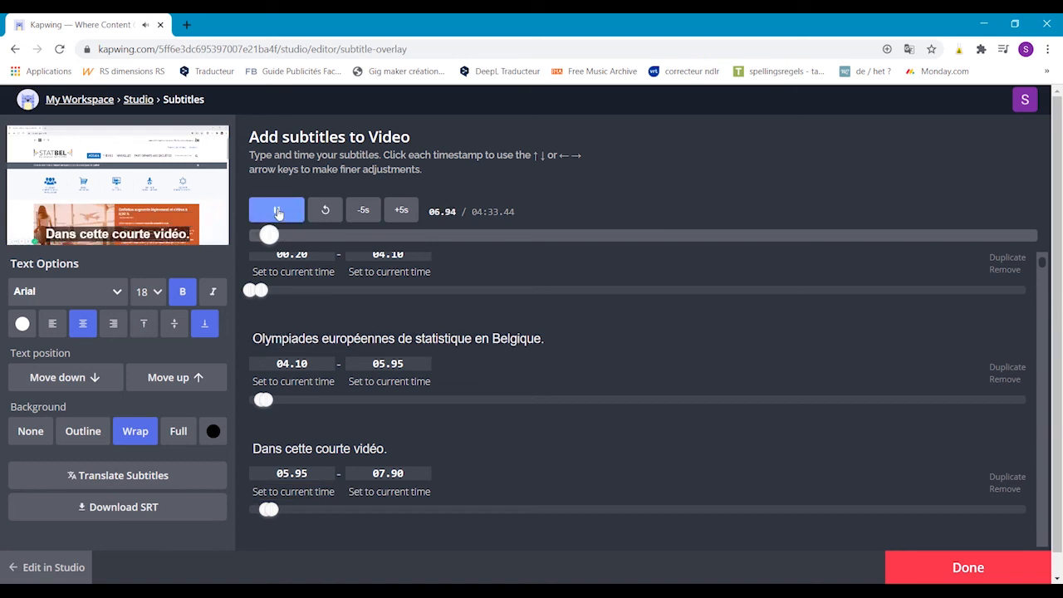
click(278, 212)
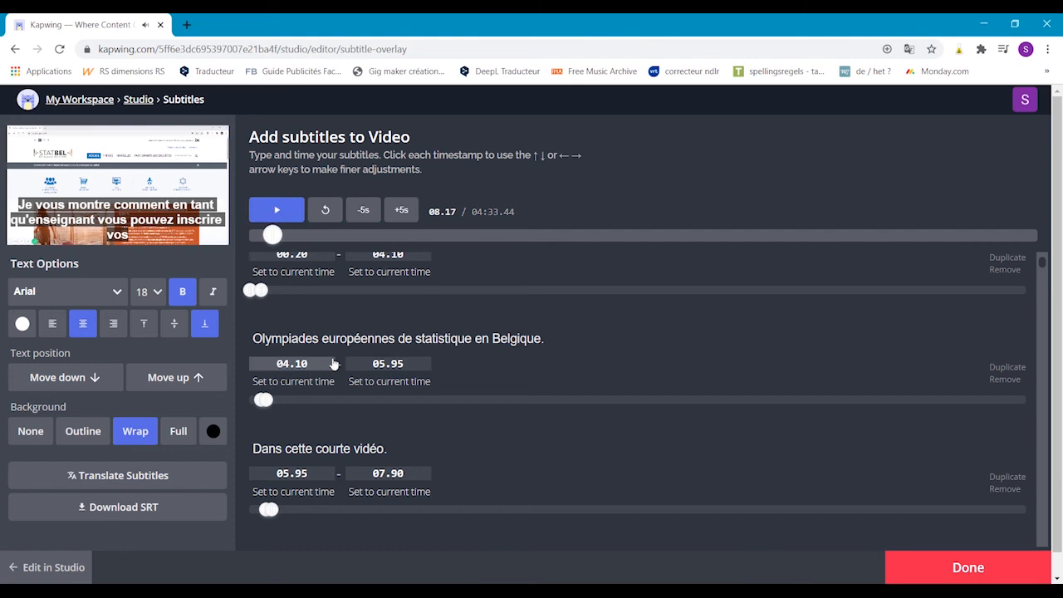
Play on through the fourth subtitle, "Je vous montre comment", and compare its wording with the audio.
scroll(332, 364, down, 1)
scroll(329, 449, down, 1)
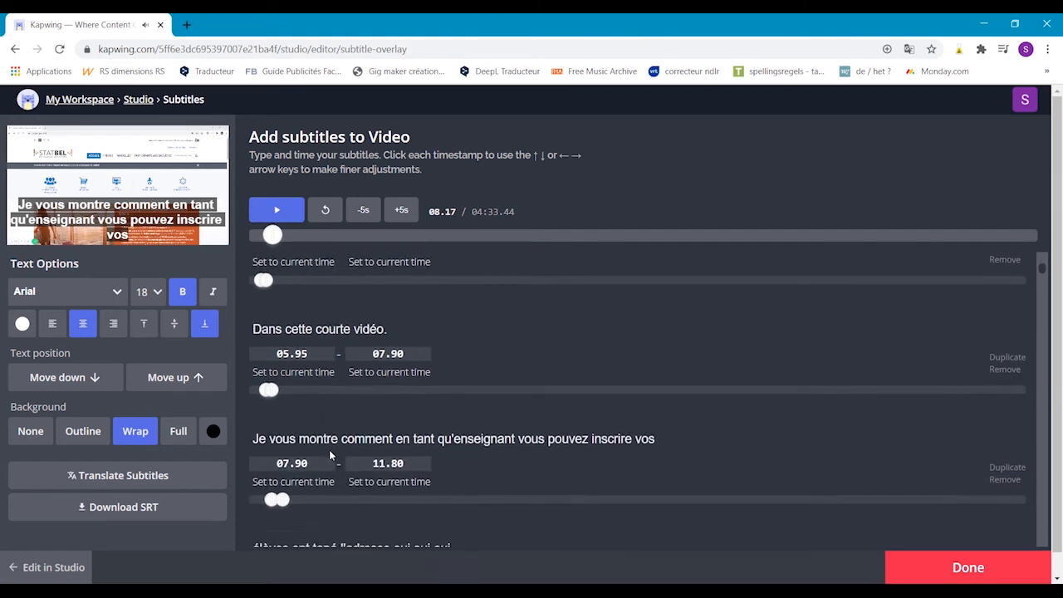
scroll(329, 449, down, 1)
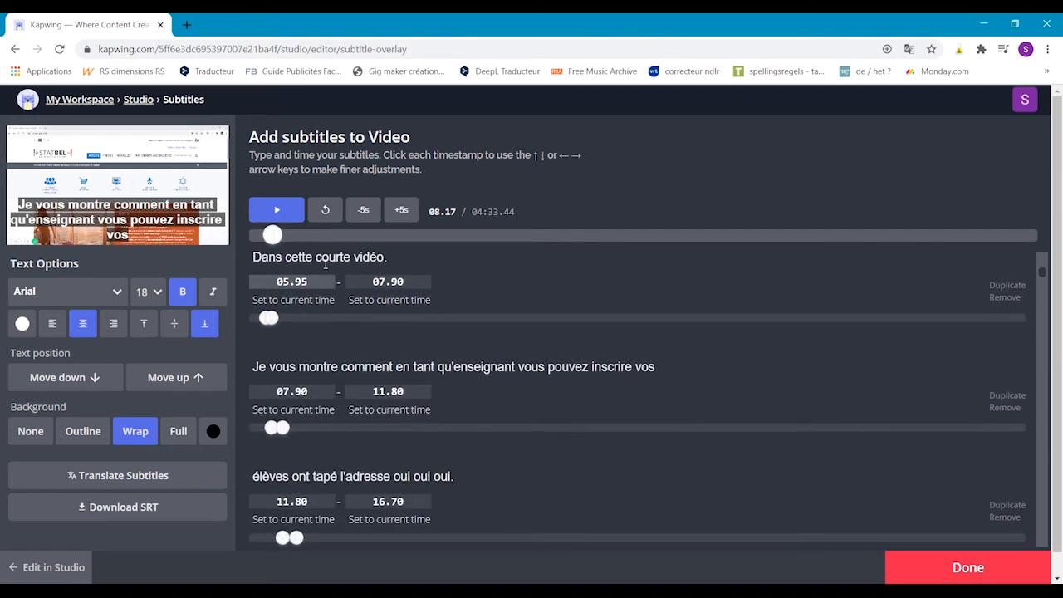
click(277, 212)
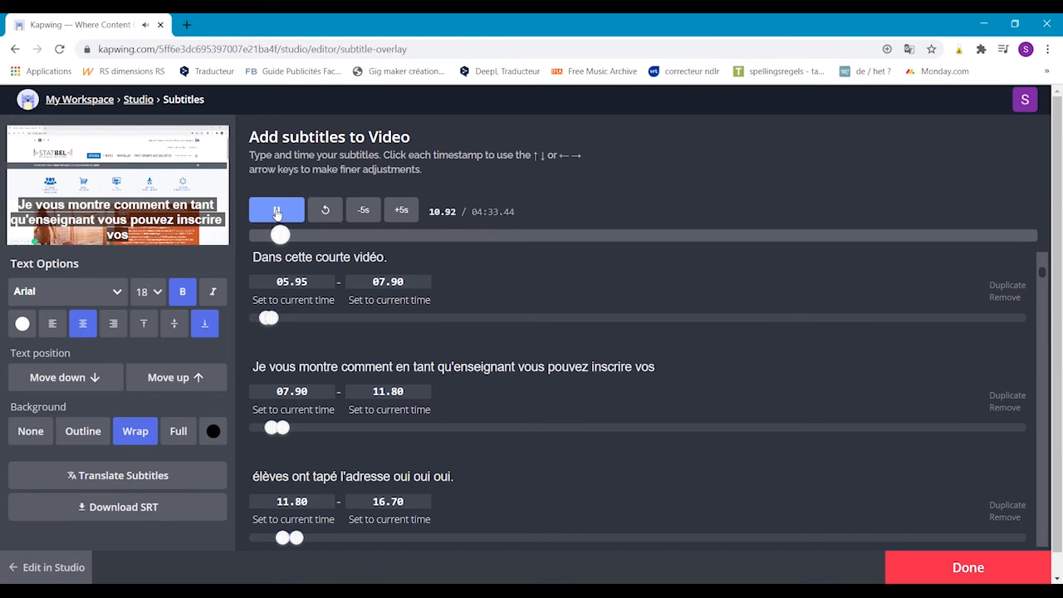
click(277, 211)
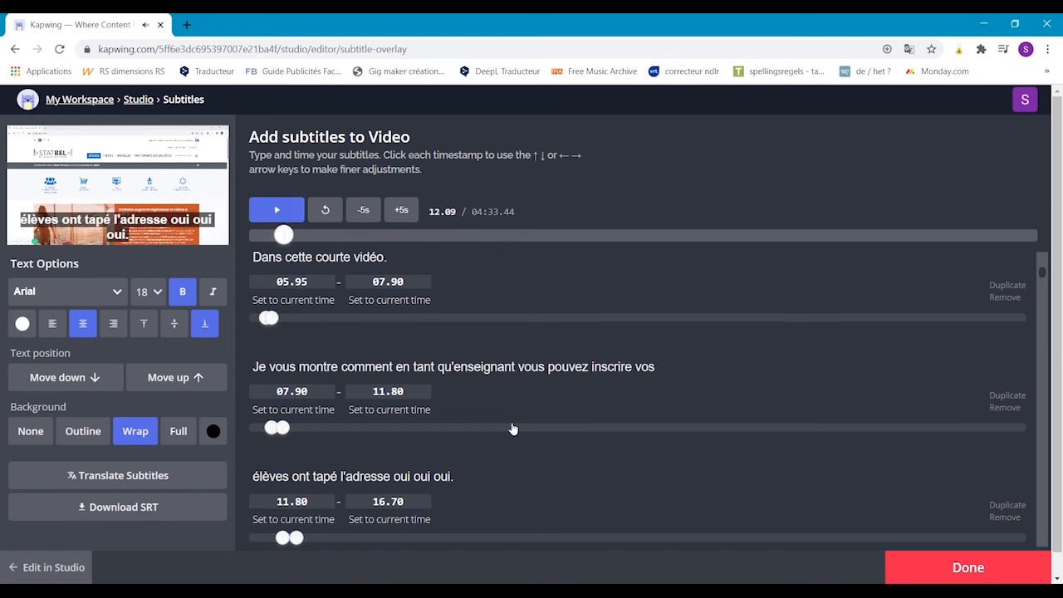
Move "élèves" from the start of the fifth subtitle to the end of the fourth and add a period after it.
drag(290, 478, 242, 479)
key(BackSpace)
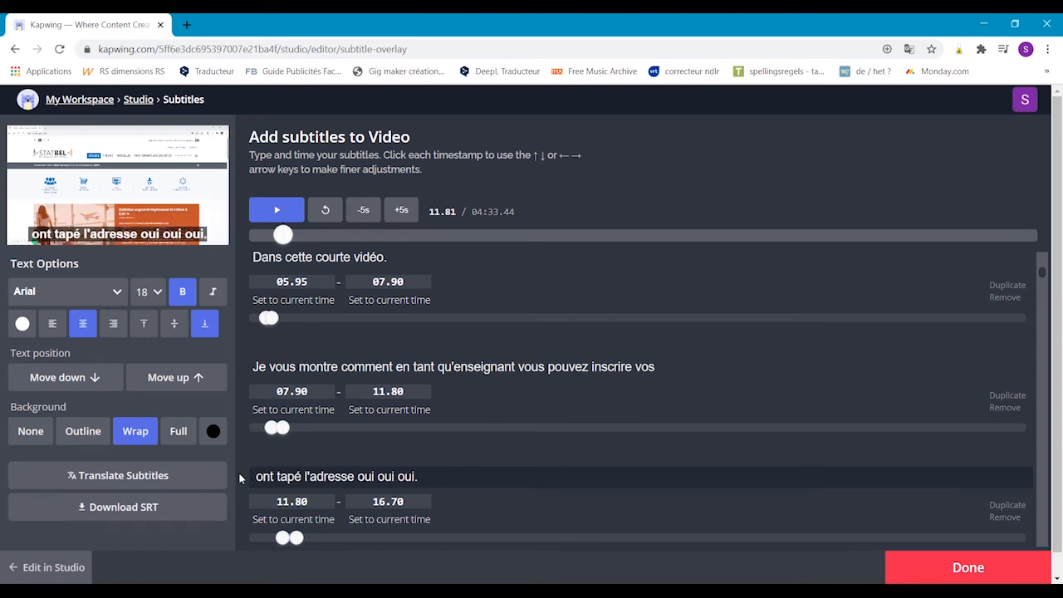
click(664, 366)
text(élè)
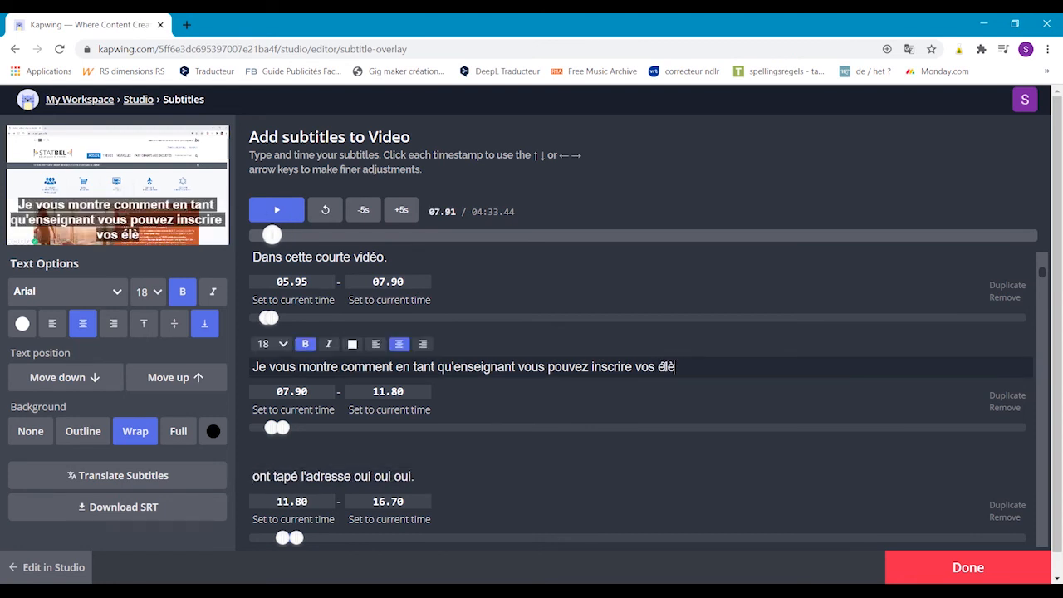
text(ves.)
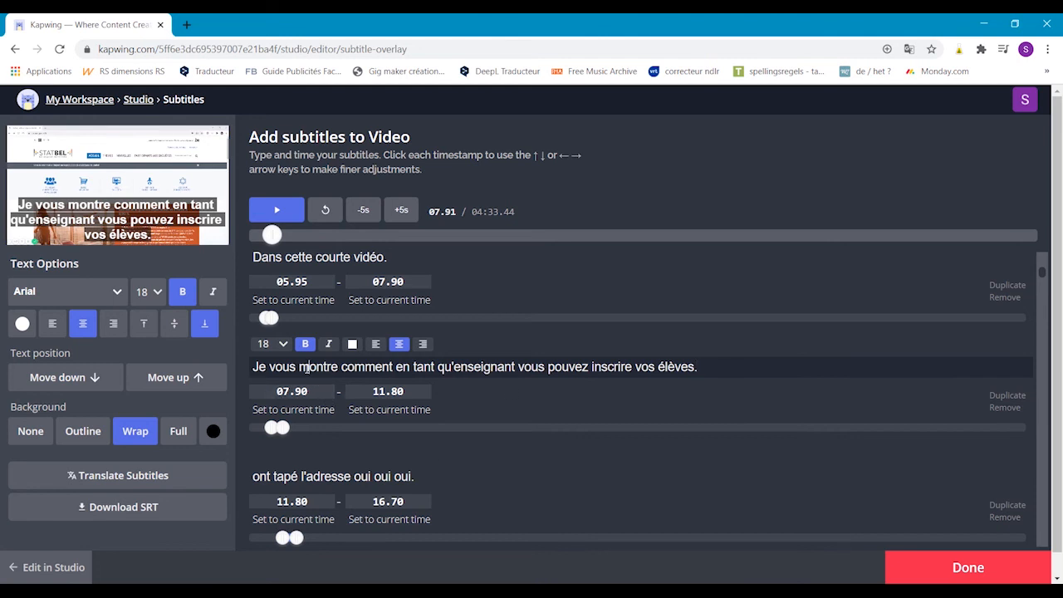
Replay the fourth subtitle, going back 5 seconds, to find where its spoken line ends.
click(277, 211)
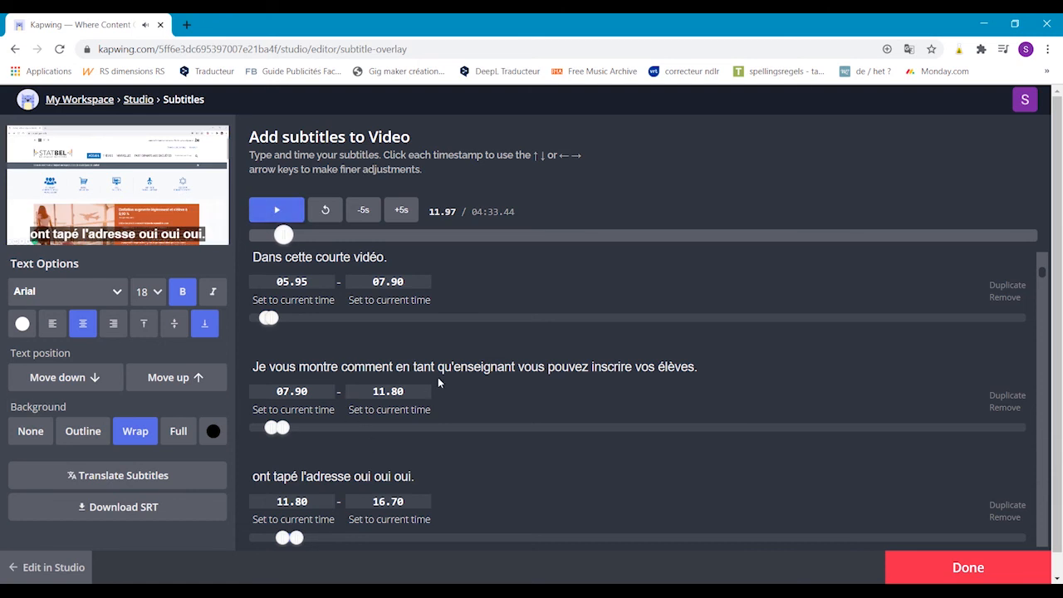
click(363, 210)
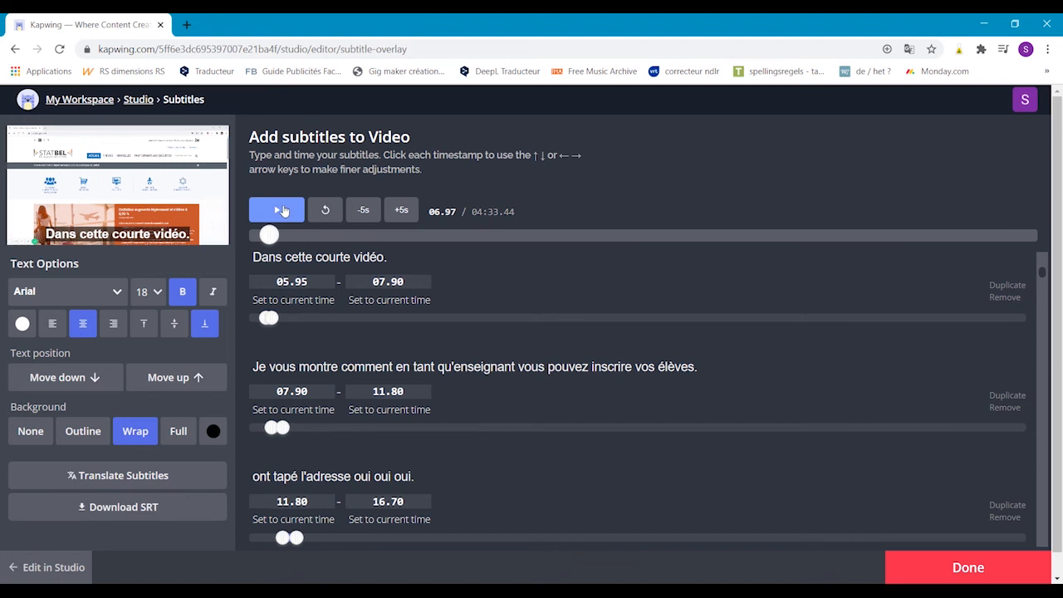
click(282, 210)
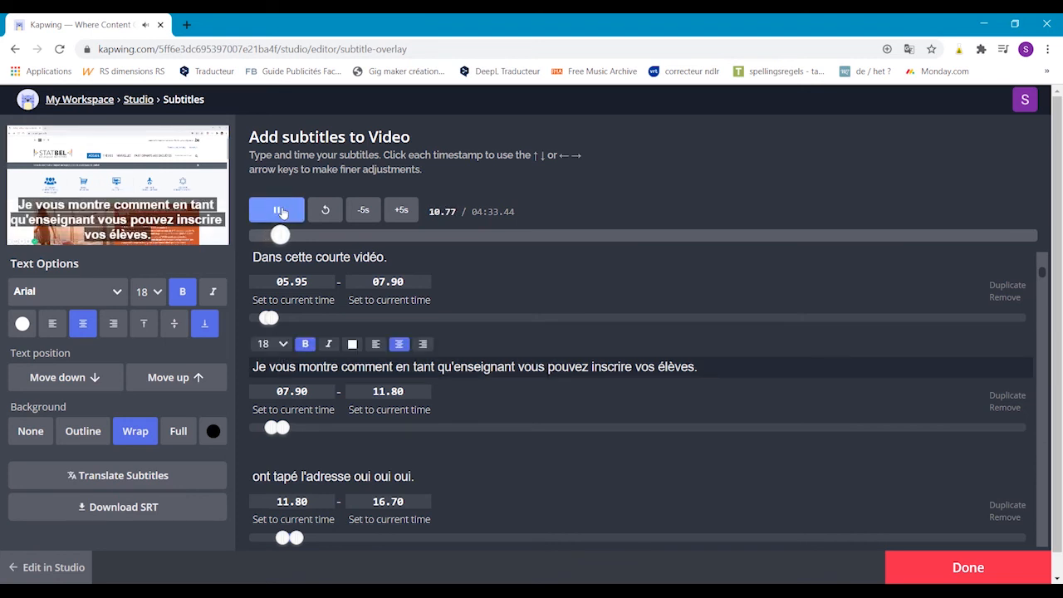
click(282, 210)
click(282, 212)
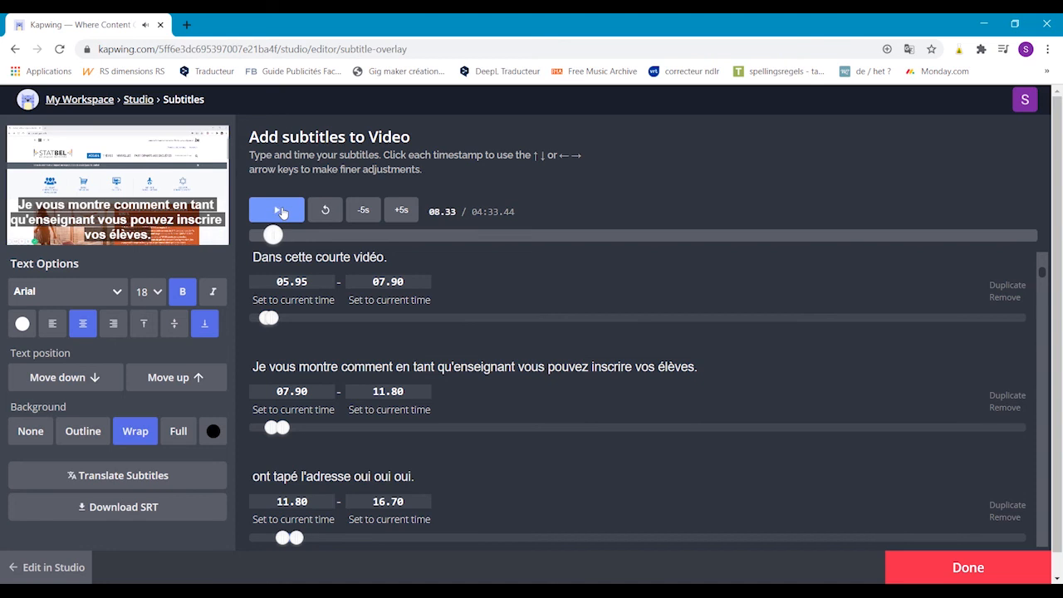
Set the fourth subtitle's end and the fifth subtitle's start to 11.95, and replay the fourth line.
click(283, 212)
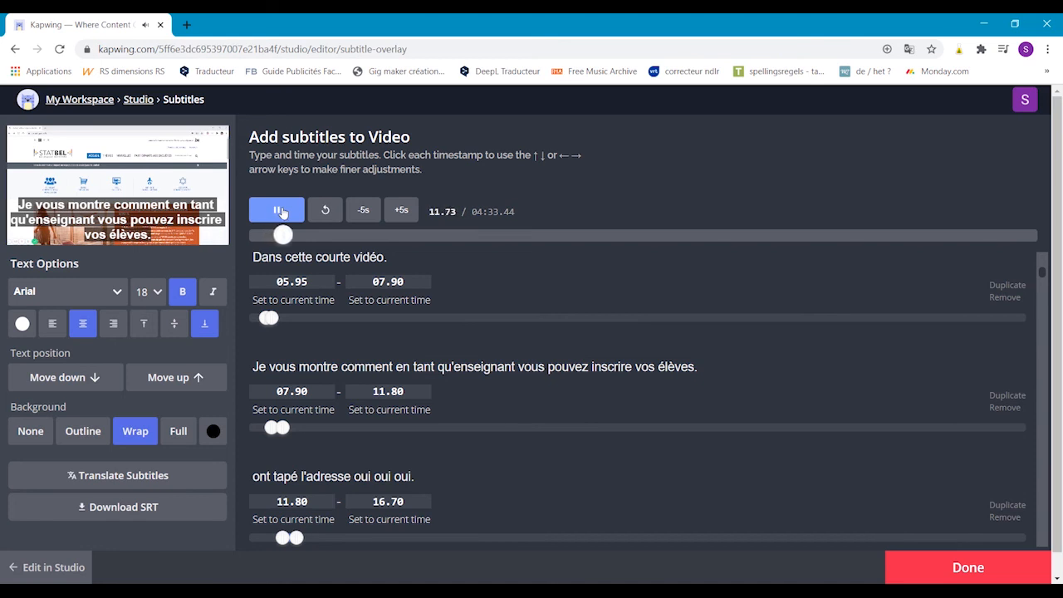
click(280, 210)
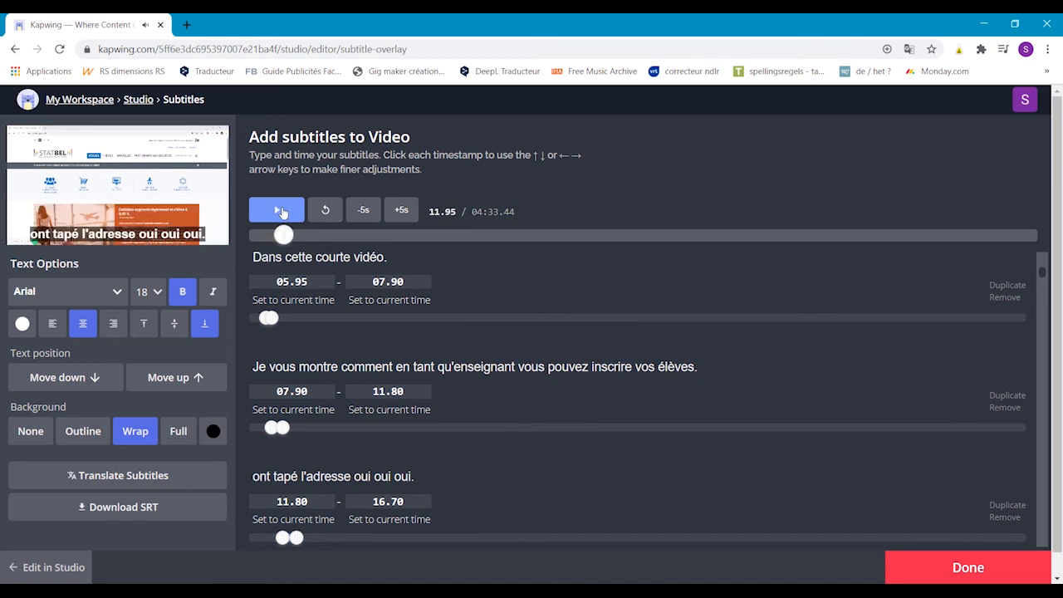
click(389, 409)
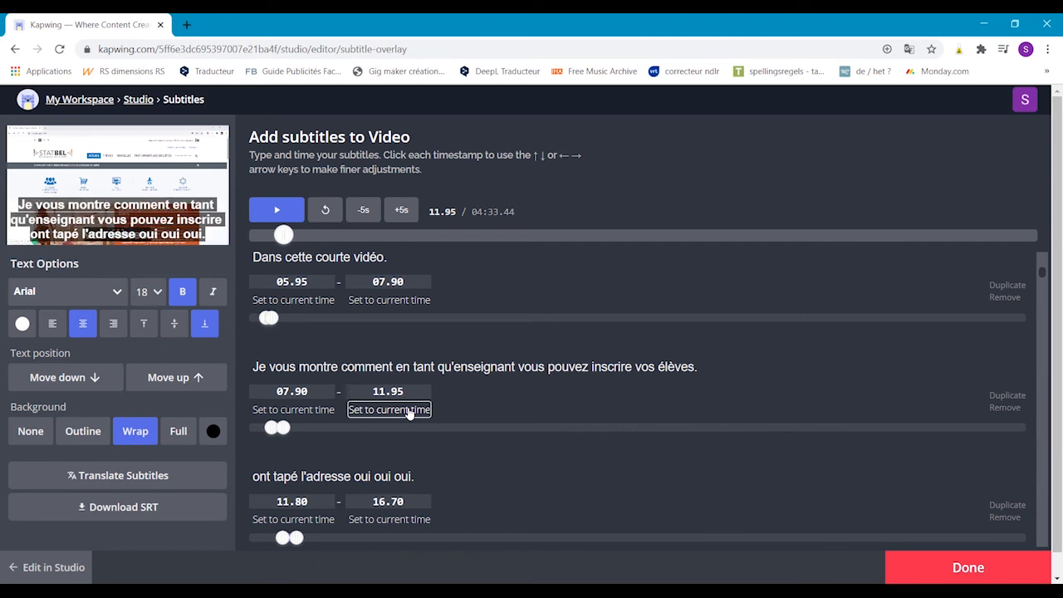
click(295, 519)
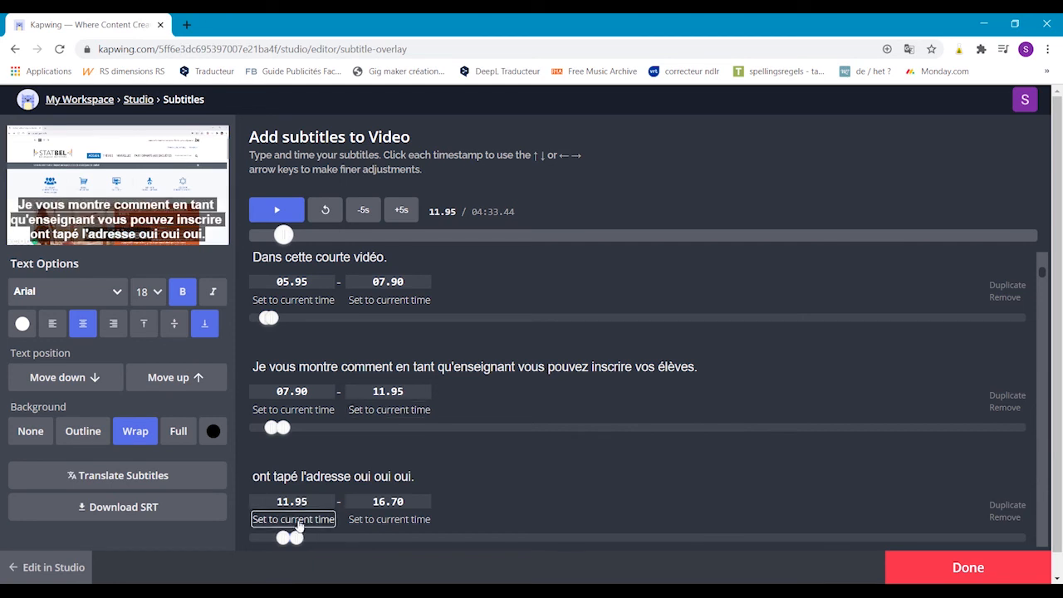
click(299, 367)
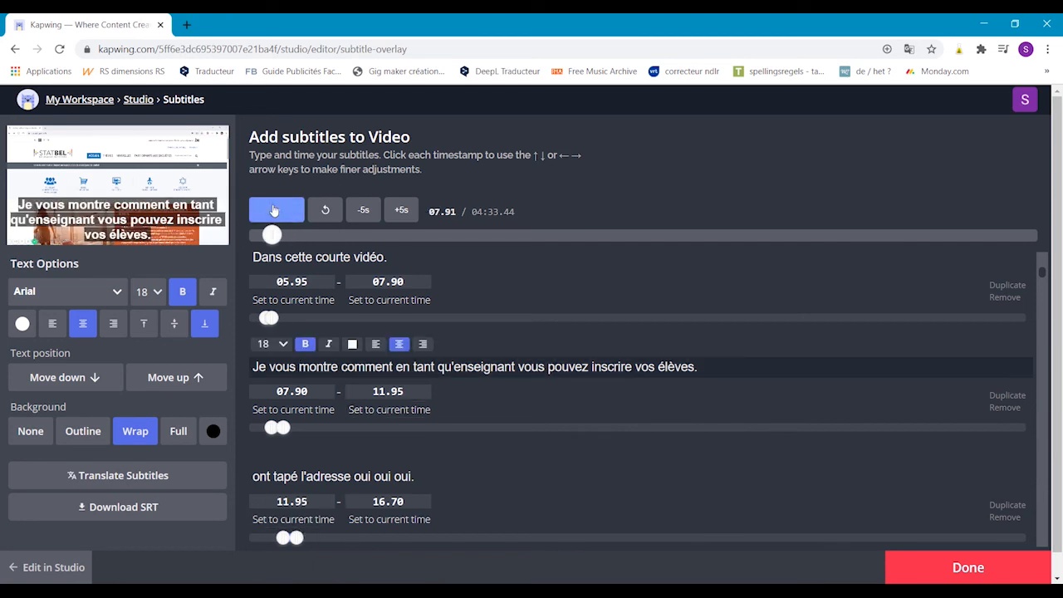
click(276, 210)
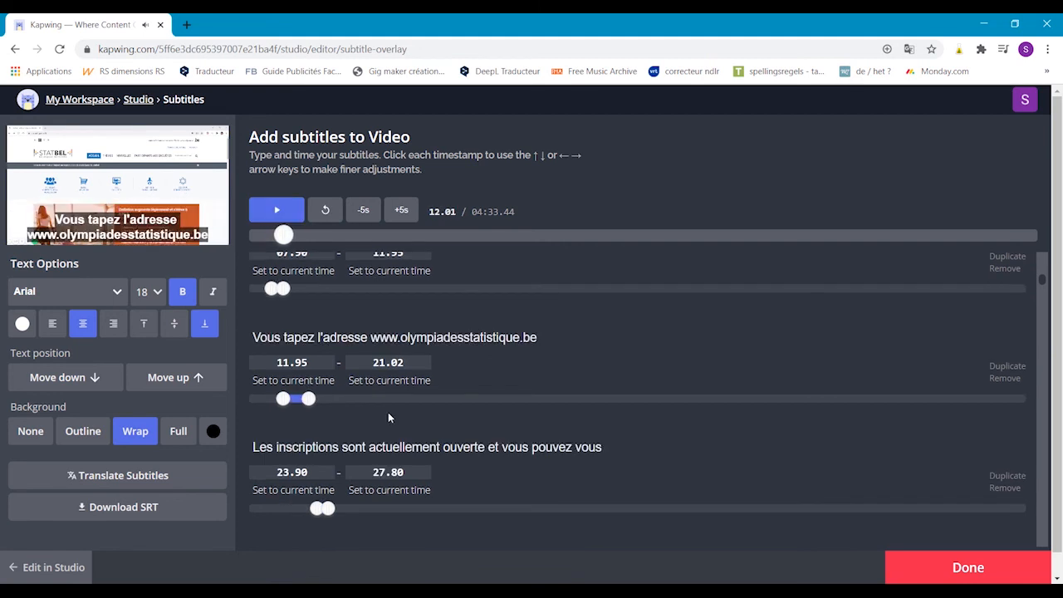
Look through the remaining subtitles to the end of the list and return to the first one.
scroll(387, 418, down, 15)
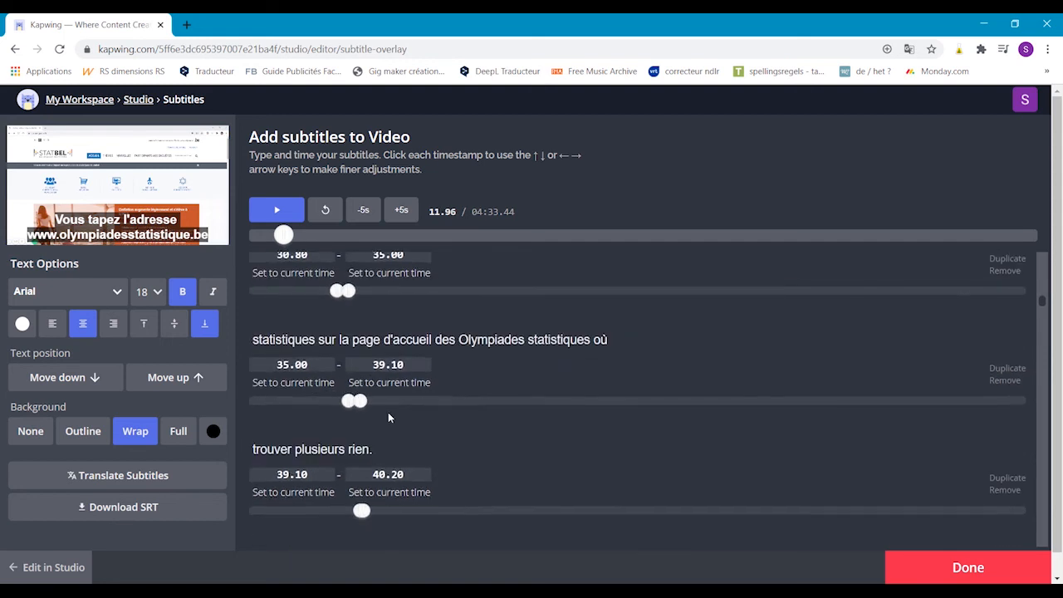
scroll(388, 418, down, 20)
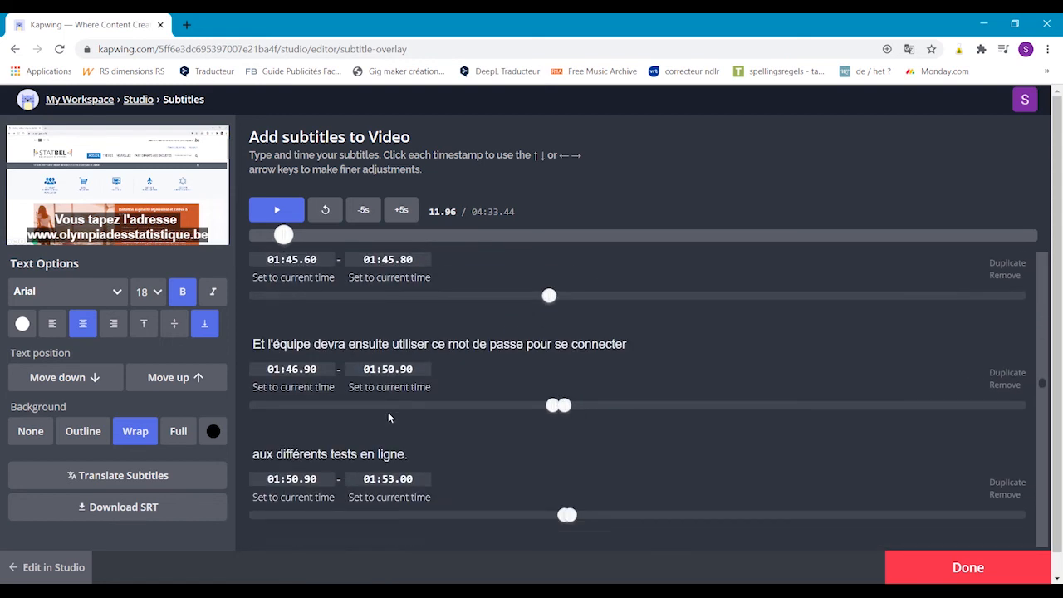
scroll(387, 418, down, 20)
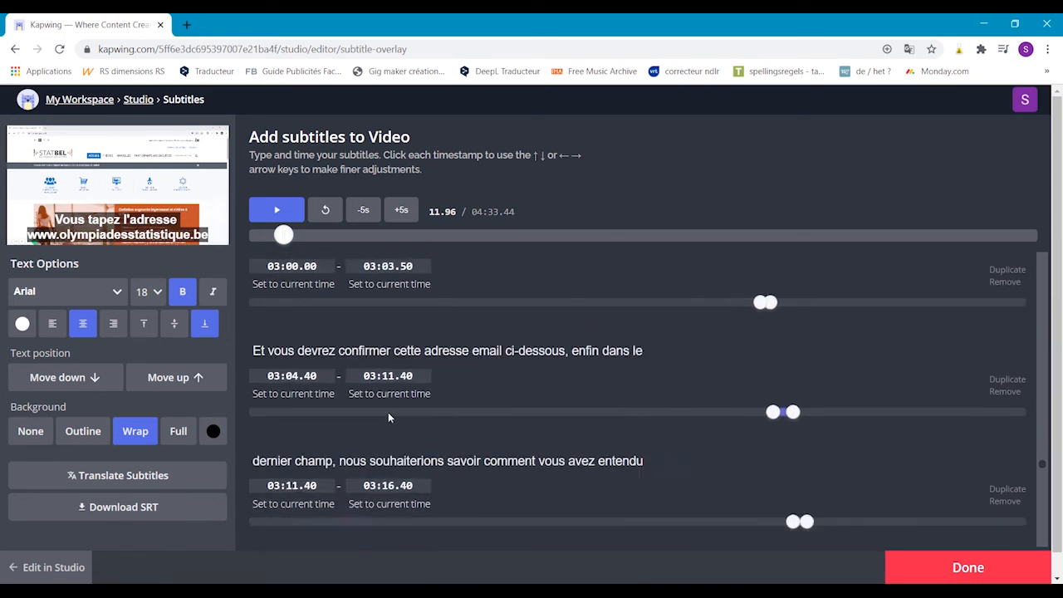
scroll(387, 413, down, 8)
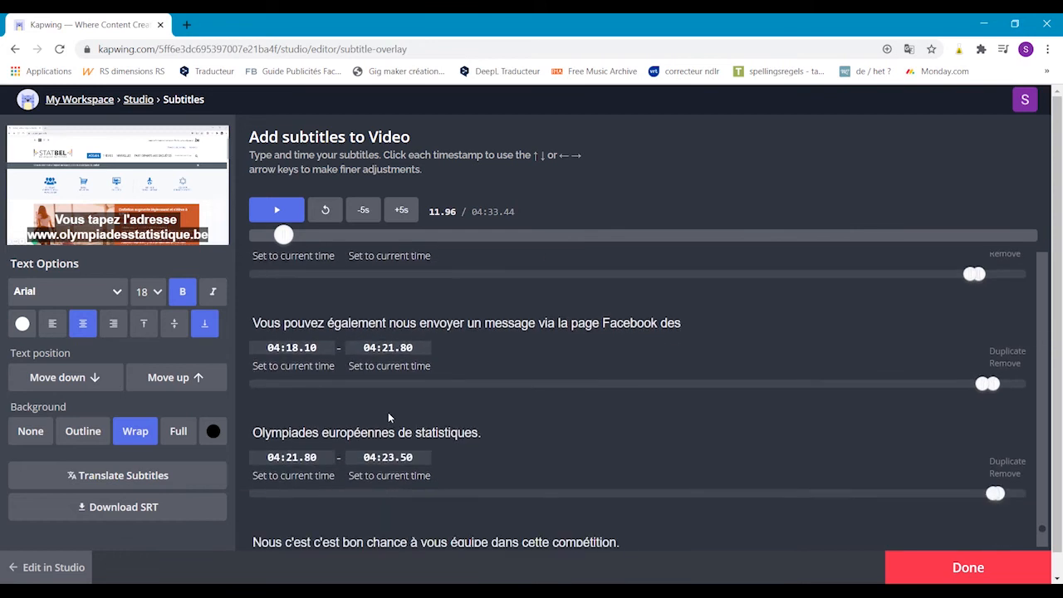
scroll(388, 413, up, 20)
scroll(387, 413, up, 20)
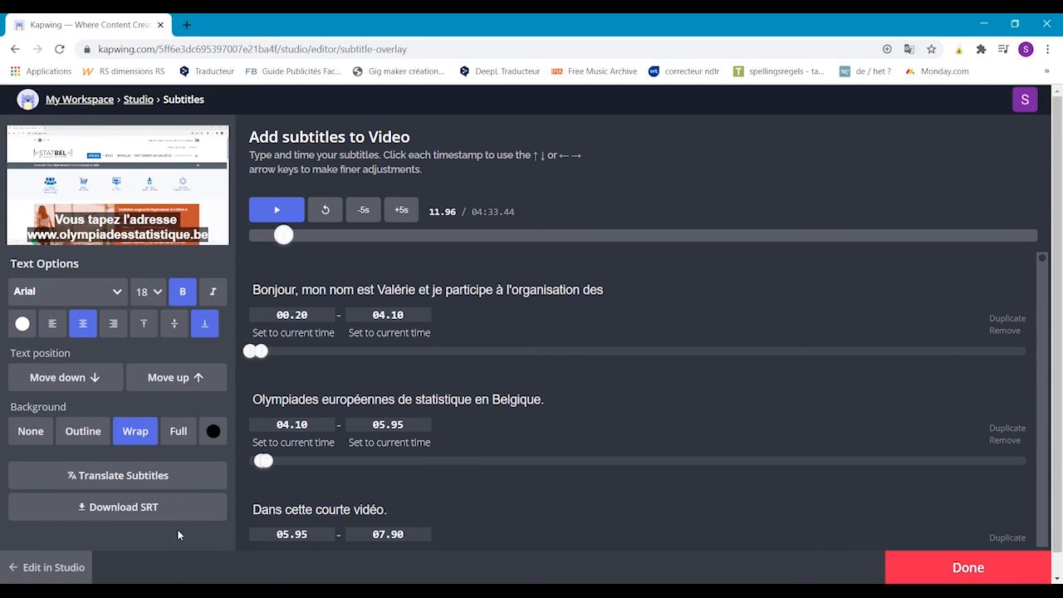
Translate the existing French subtitles into English.
click(123, 479)
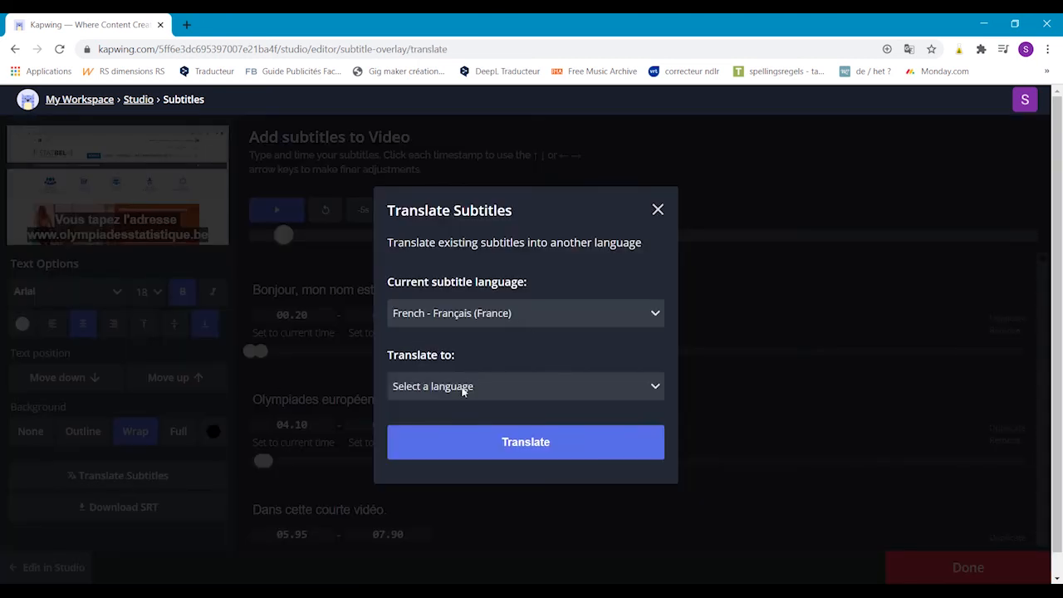
click(463, 387)
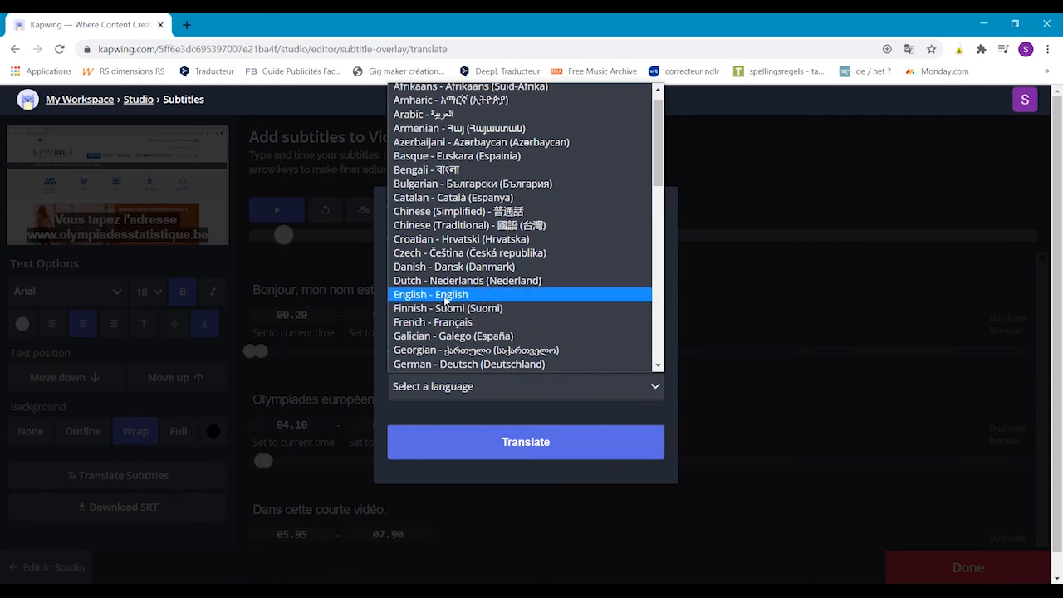
click(445, 297)
click(522, 449)
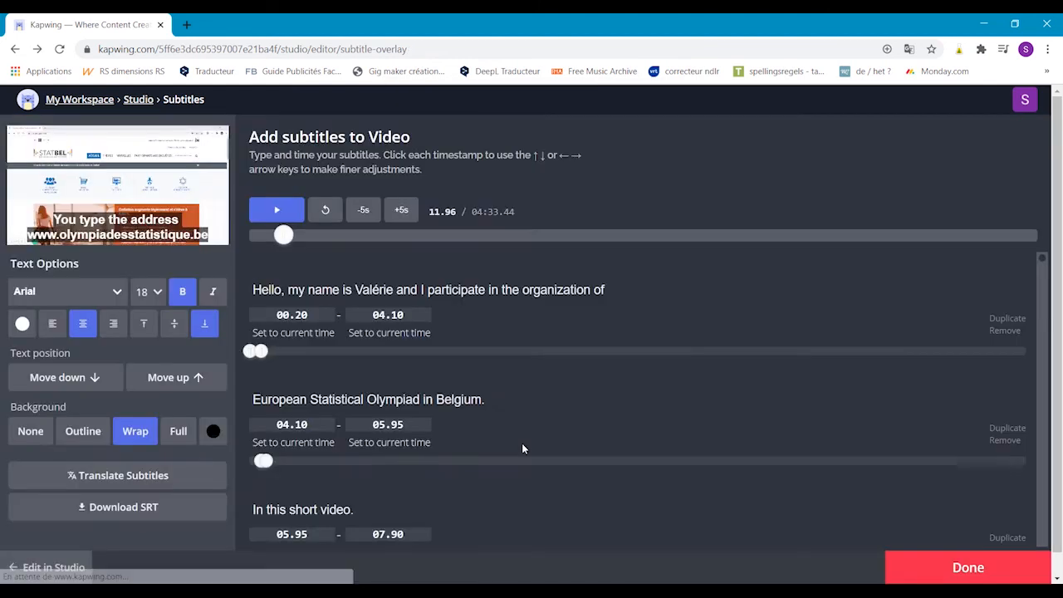
Look through the translated English subtitles from the first one down to about the seventh, checking the wording of the third.
click(320, 296)
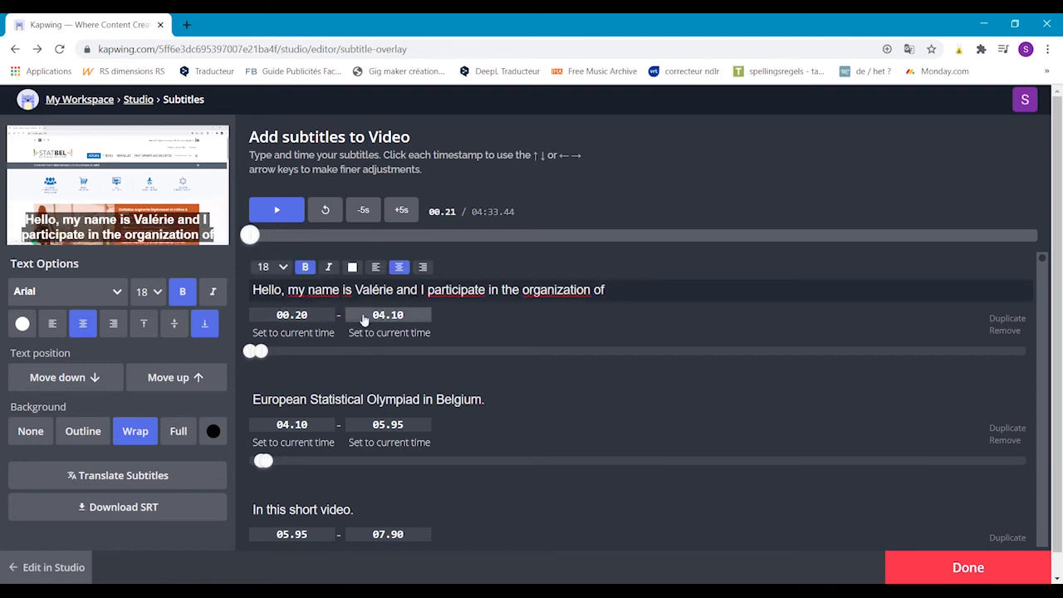
scroll(363, 415, down, 1)
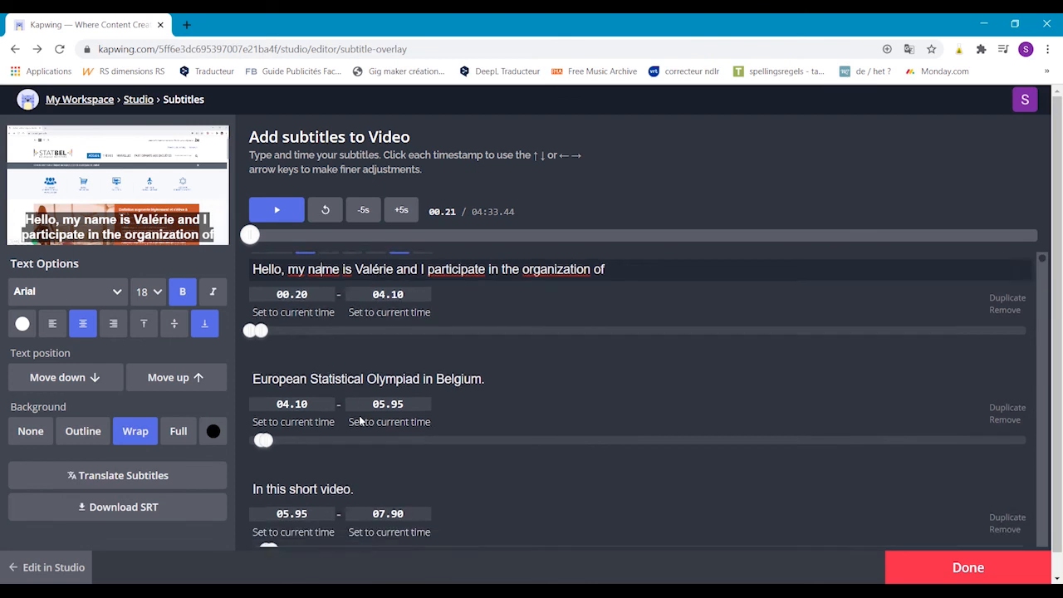
scroll(360, 423, down, 1)
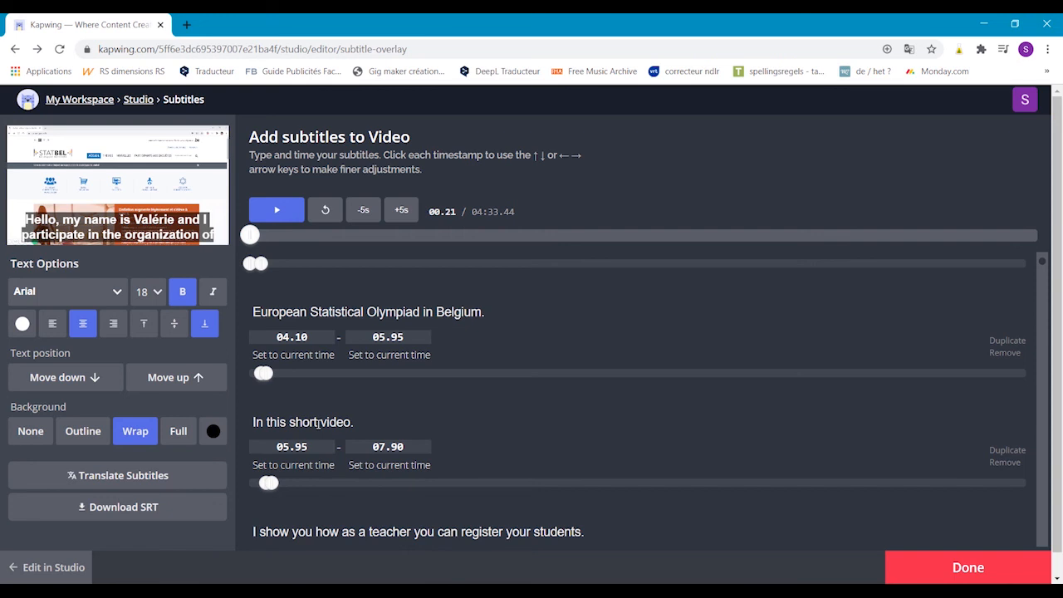
drag(318, 424, 288, 429)
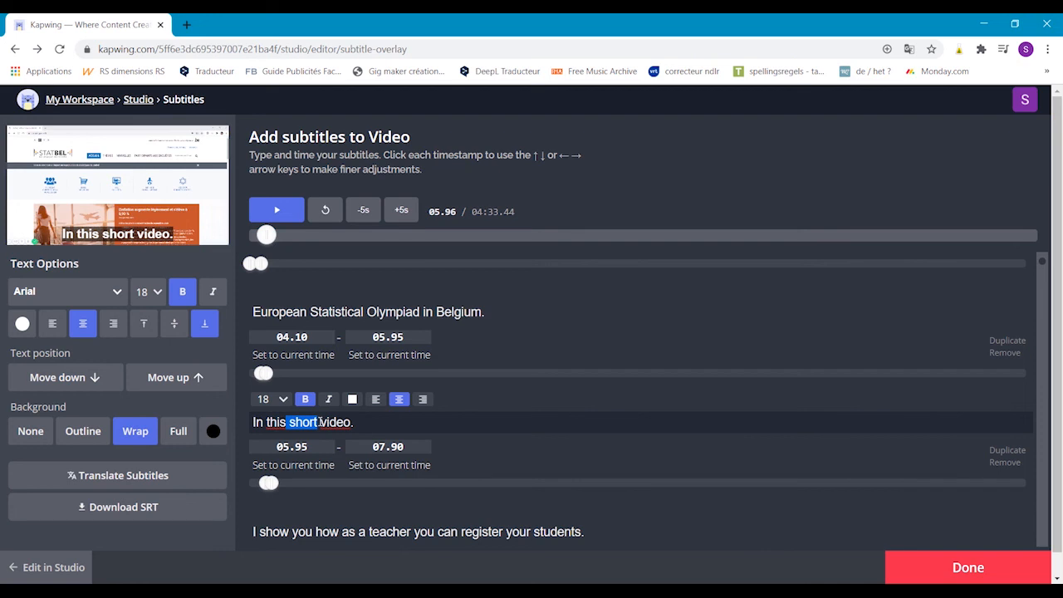
scroll(336, 422, up, 1)
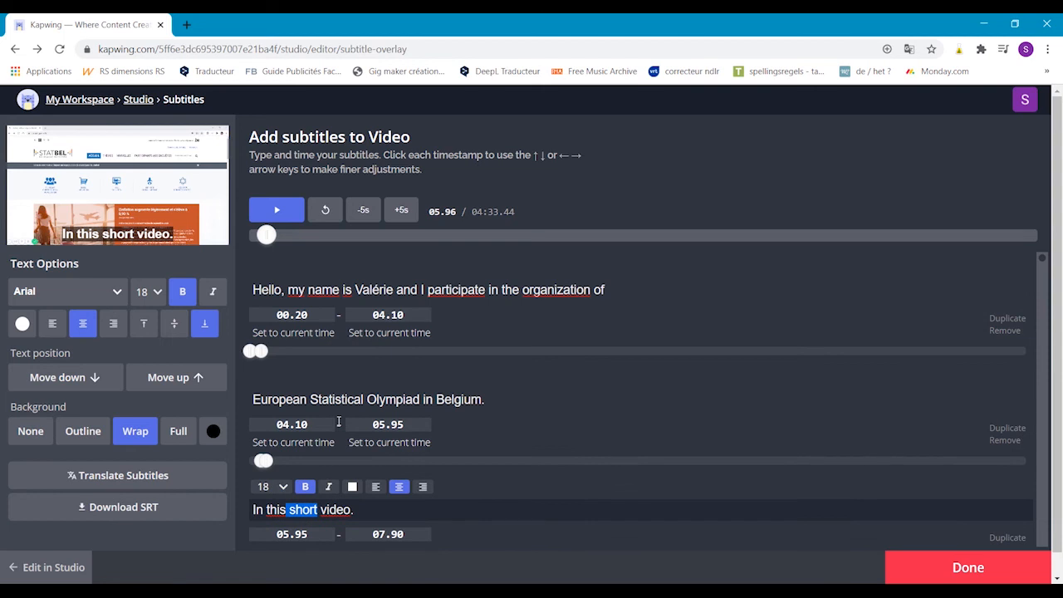
scroll(338, 422, down, 6)
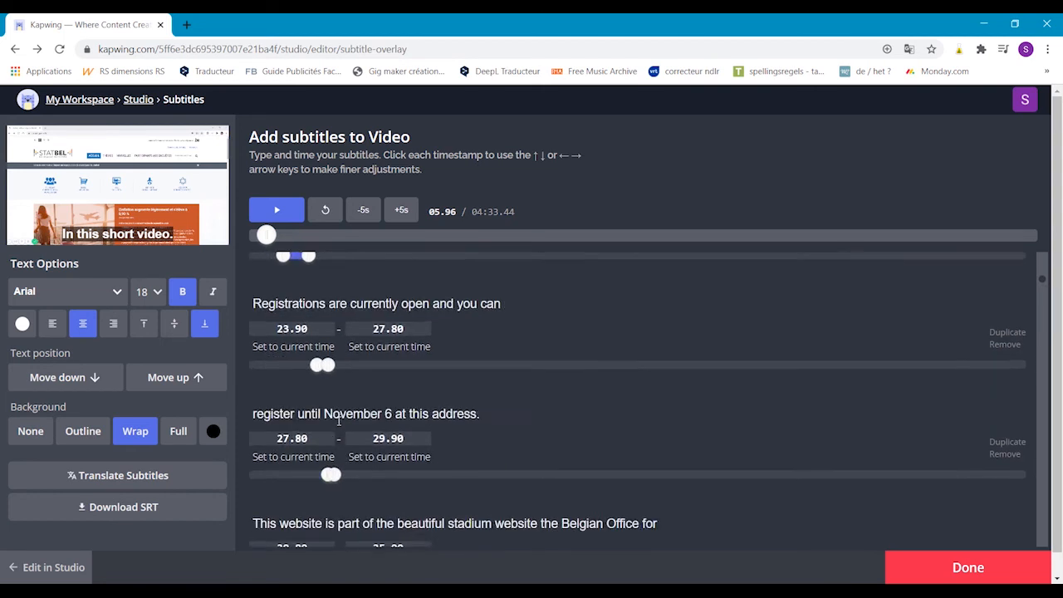
scroll(338, 421, up, 6)
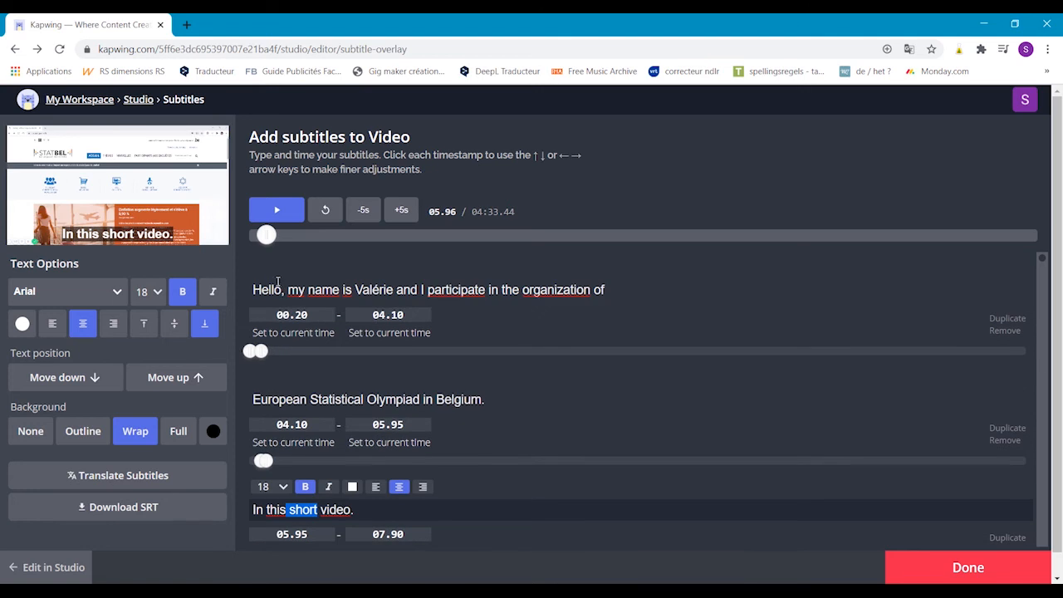
Play the video from the first subtitle into the fourth, and remove the period at the end of the third subtitle.
click(281, 289)
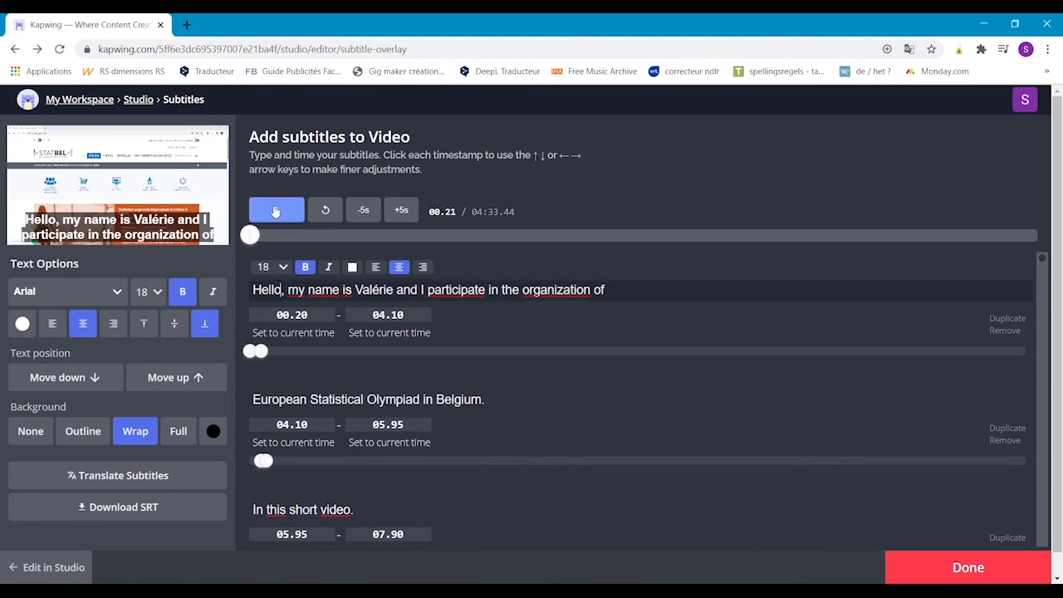
click(275, 211)
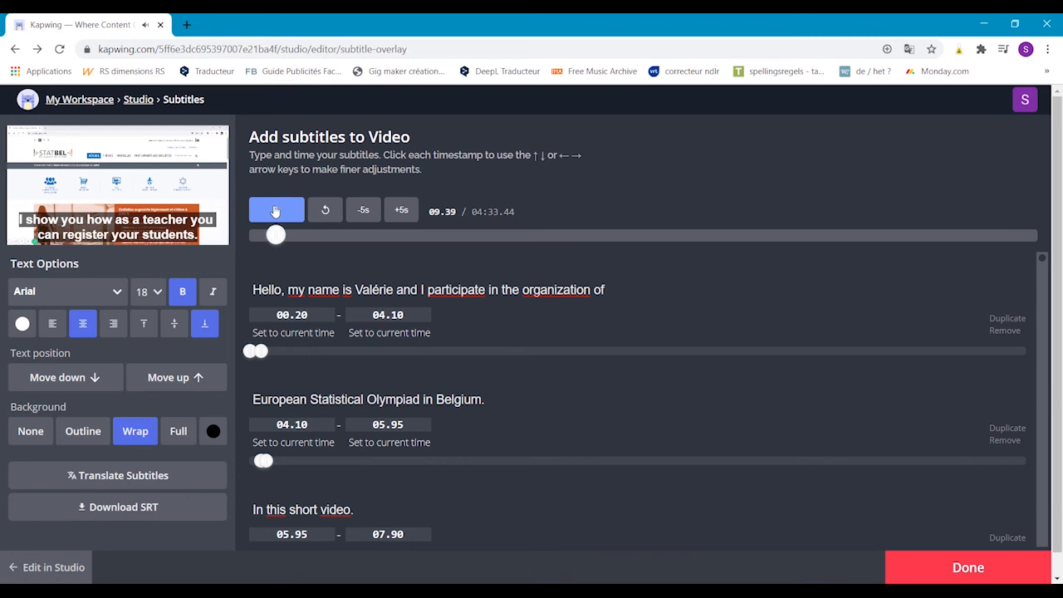
click(274, 211)
scroll(366, 489, down, 1)
click(357, 444)
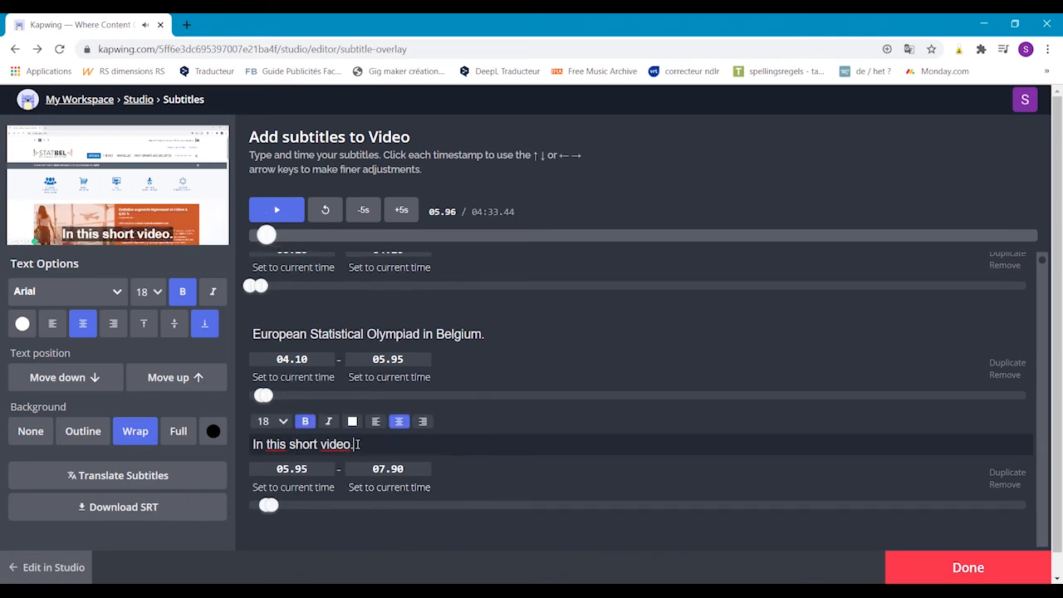
key(BackSpace)
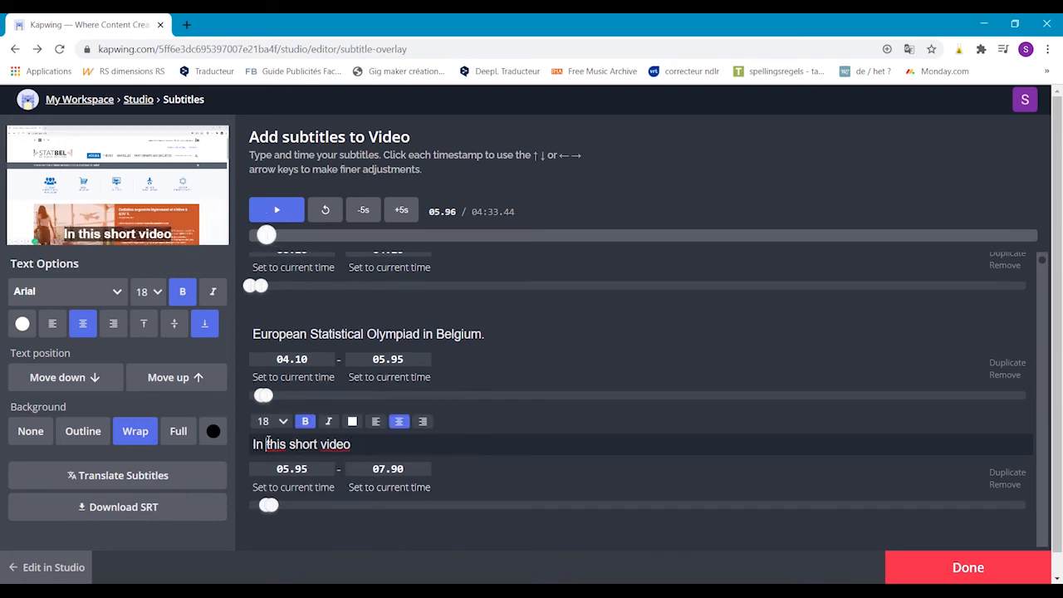
Play on from the third subtitle past the end of the fifth, comparing the English lines with the speech.
click(279, 208)
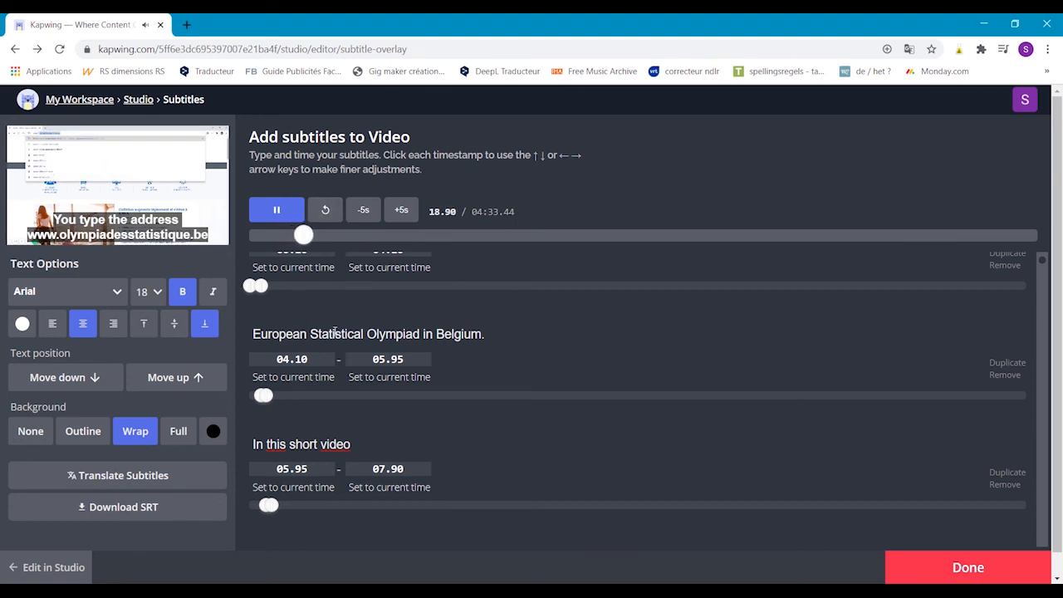
scroll(359, 425, down, 2)
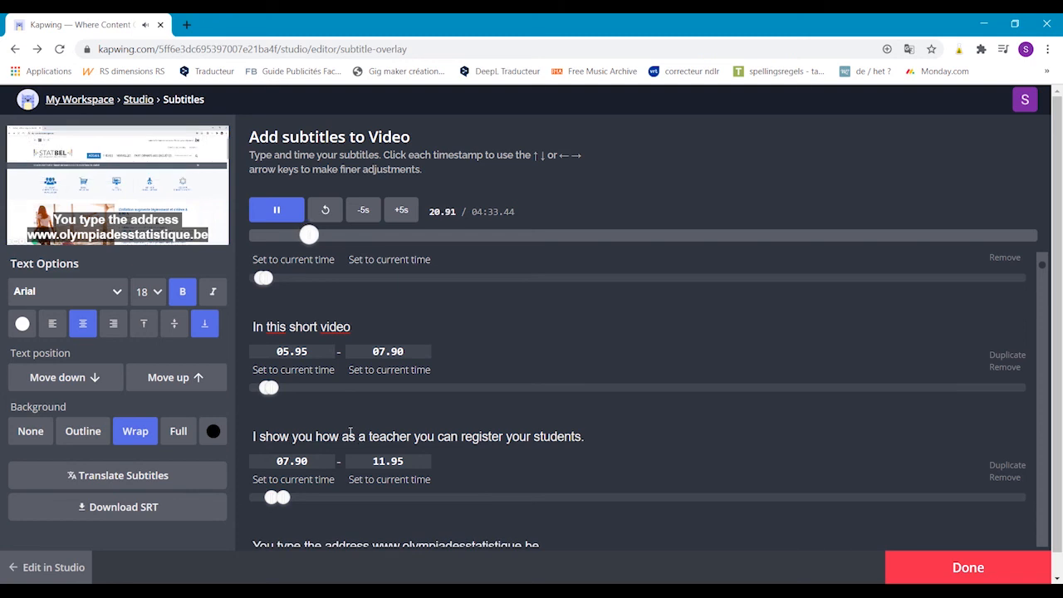
click(276, 210)
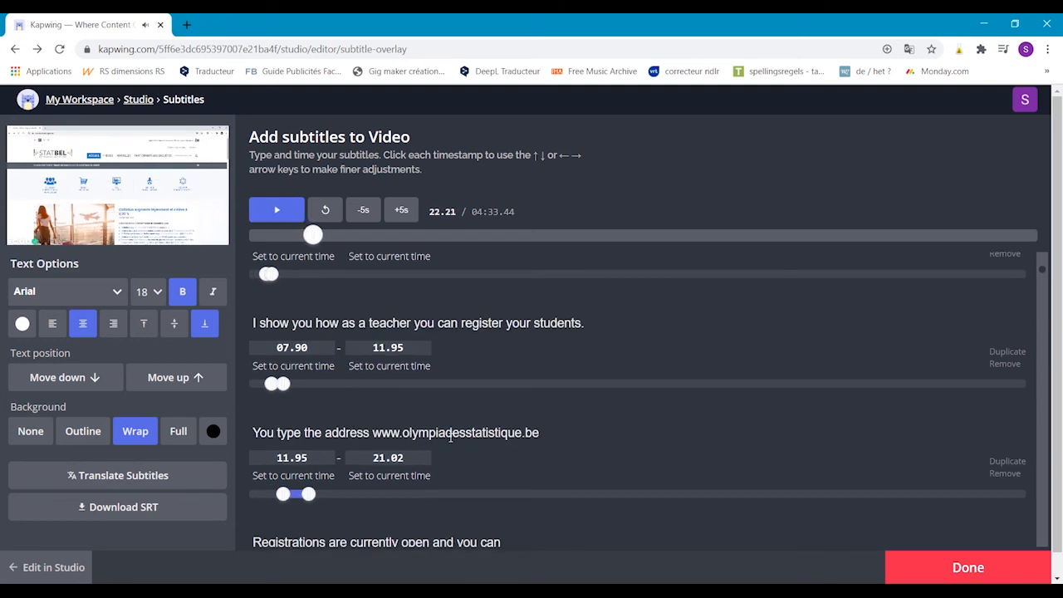
Replay the fifth subtitle to its end, set the sixth subtitle's start to 21.09, and play on through the seventh.
click(456, 434)
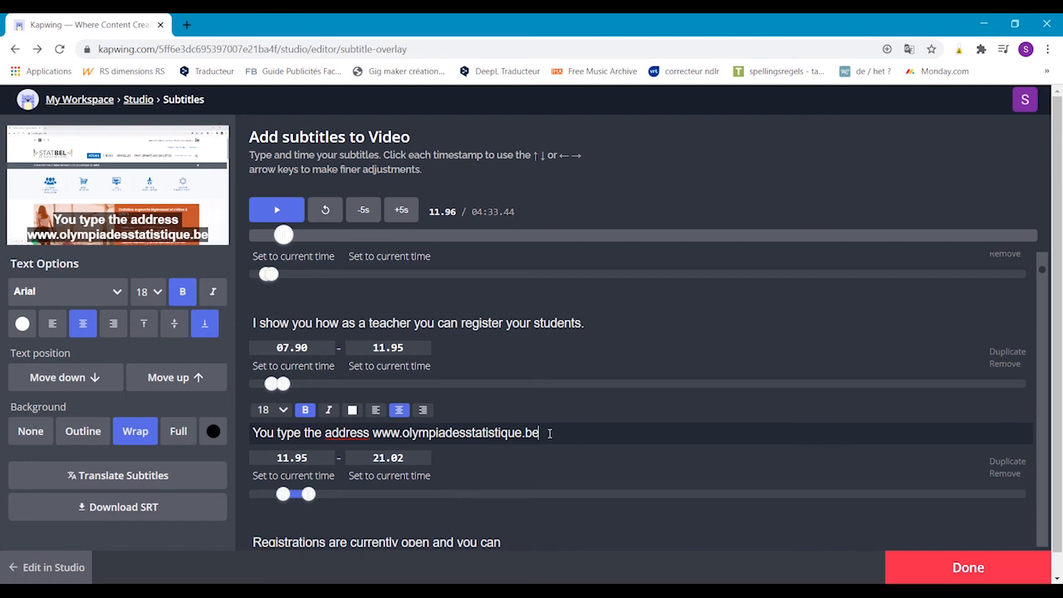
scroll(440, 459, down, 1)
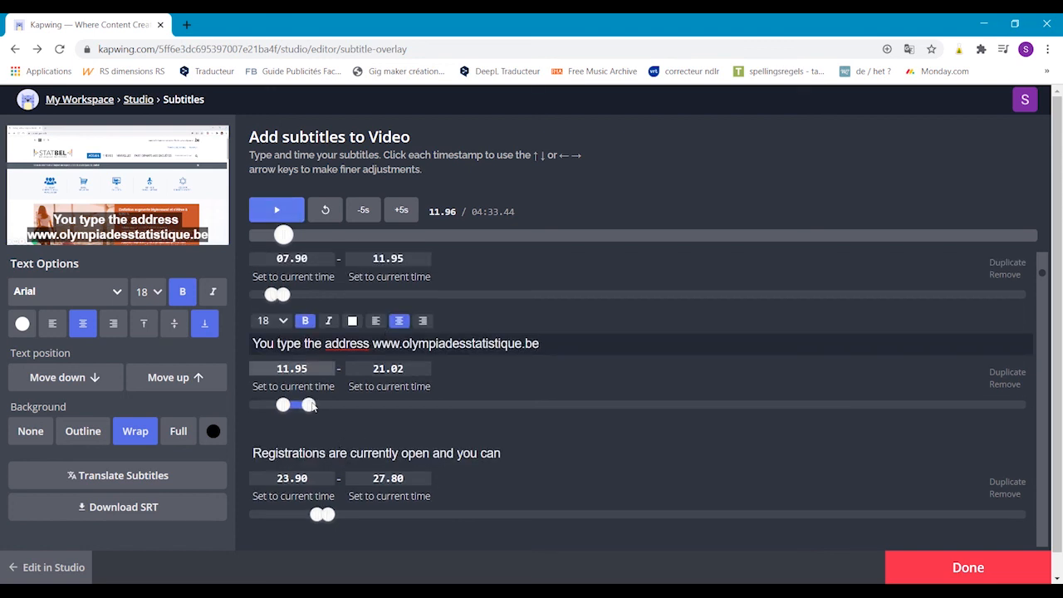
click(273, 214)
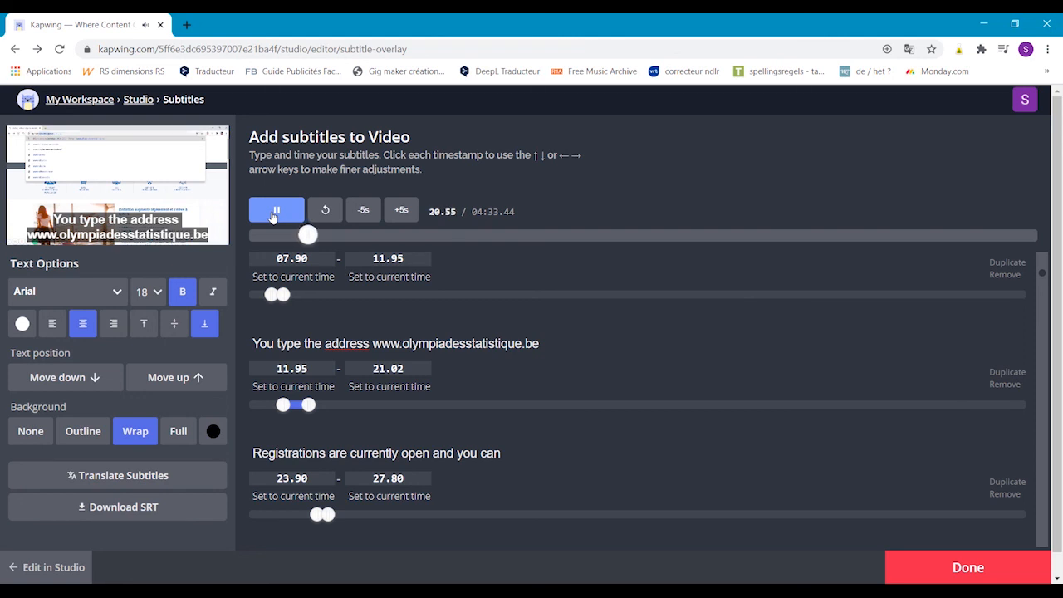
click(275, 212)
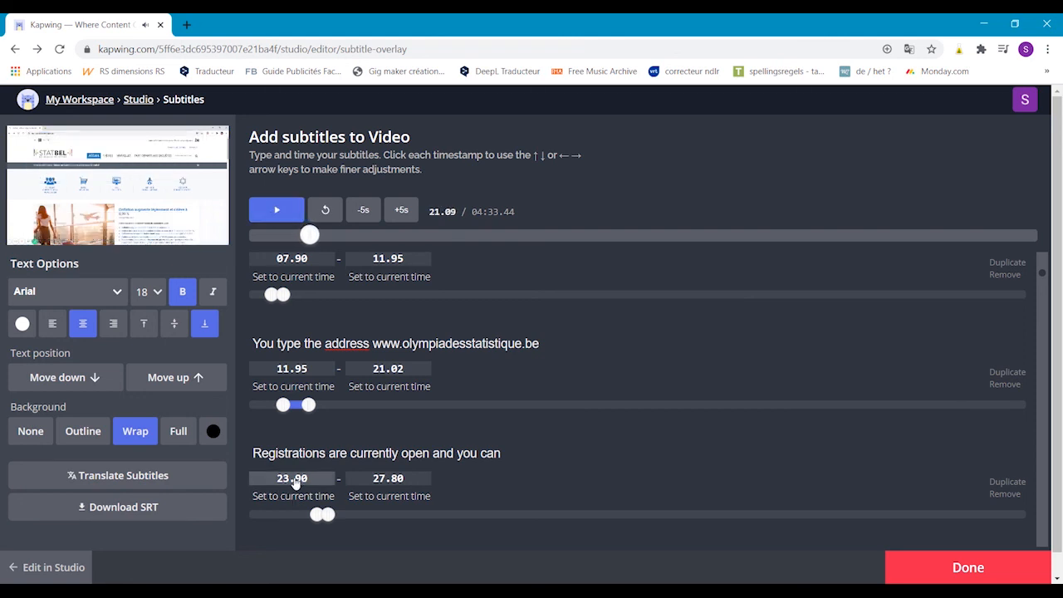
click(291, 496)
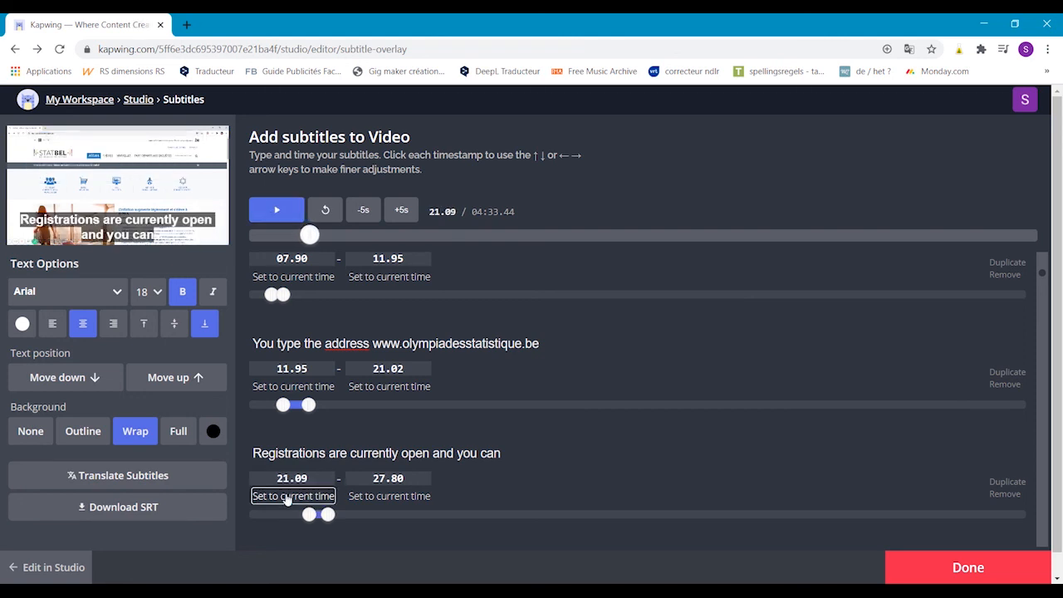
click(275, 213)
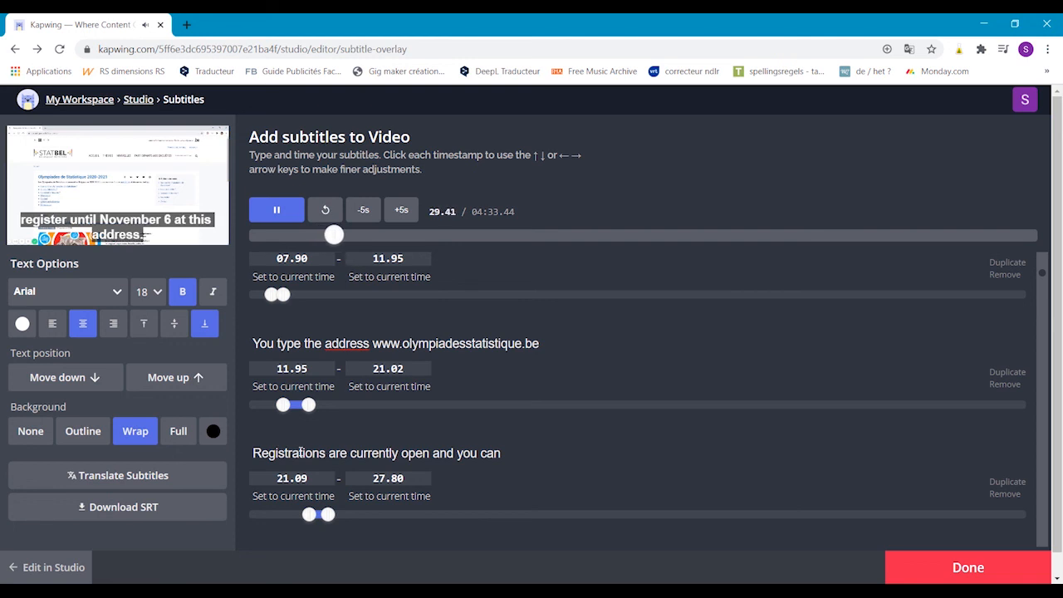
click(276, 210)
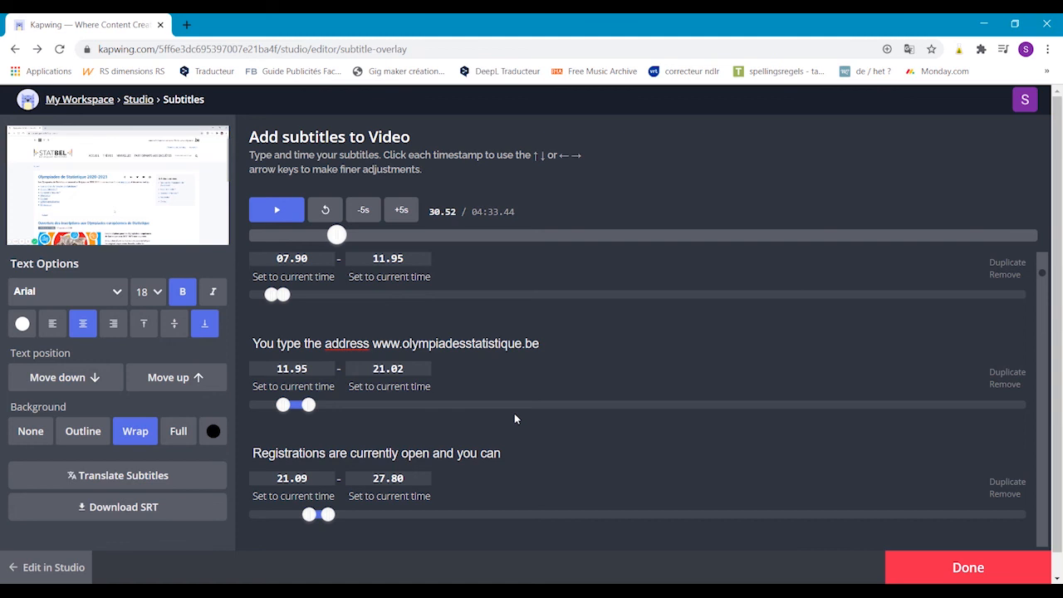
Return to the first subtitle, try Helvetica as the font for the subtitles, and switch back to Arial.
scroll(305, 291, up, 5)
click(288, 289)
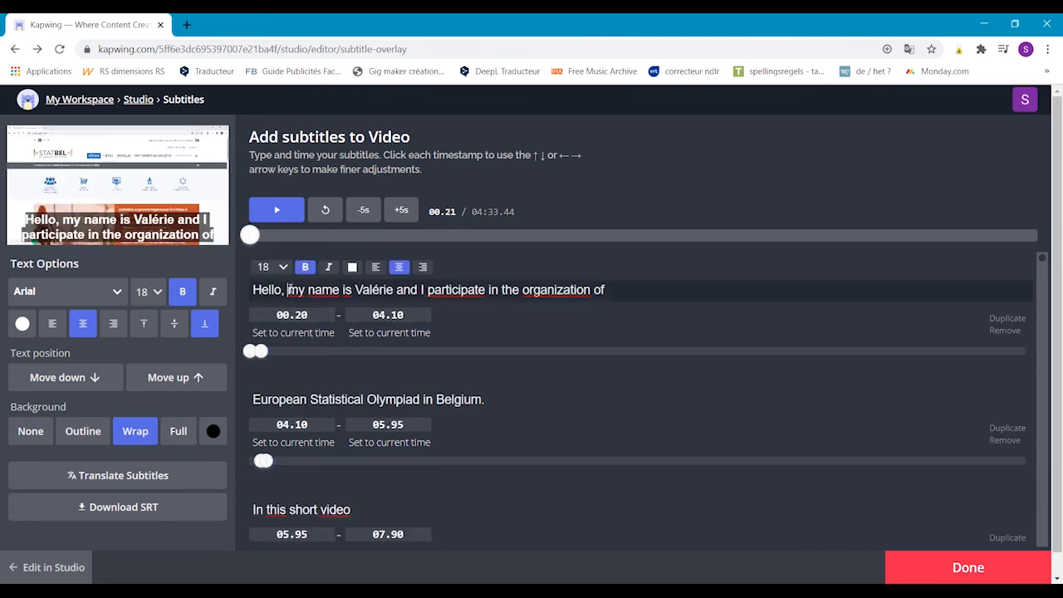
click(116, 300)
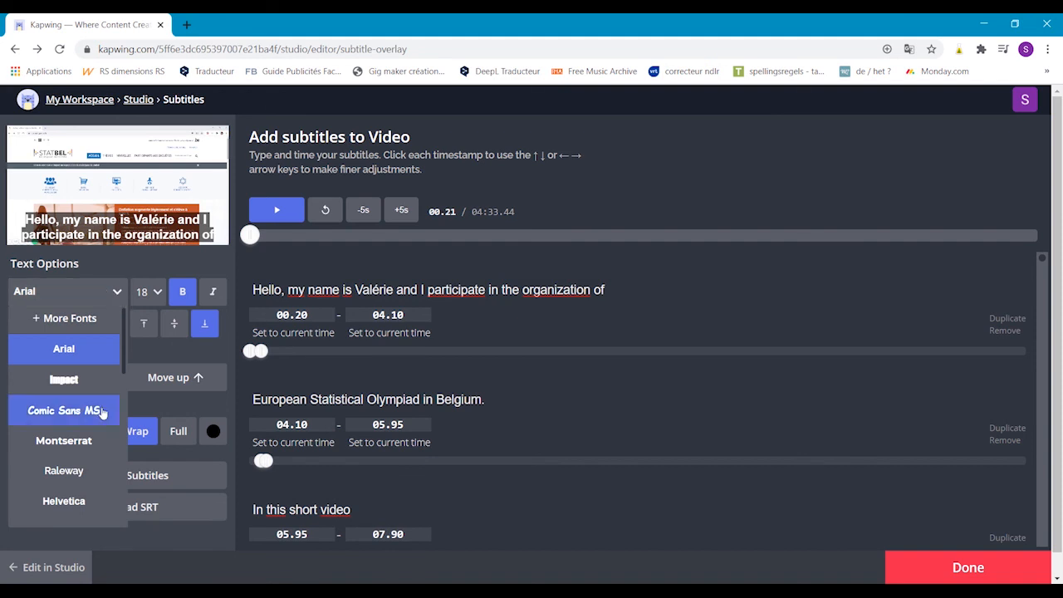
click(83, 502)
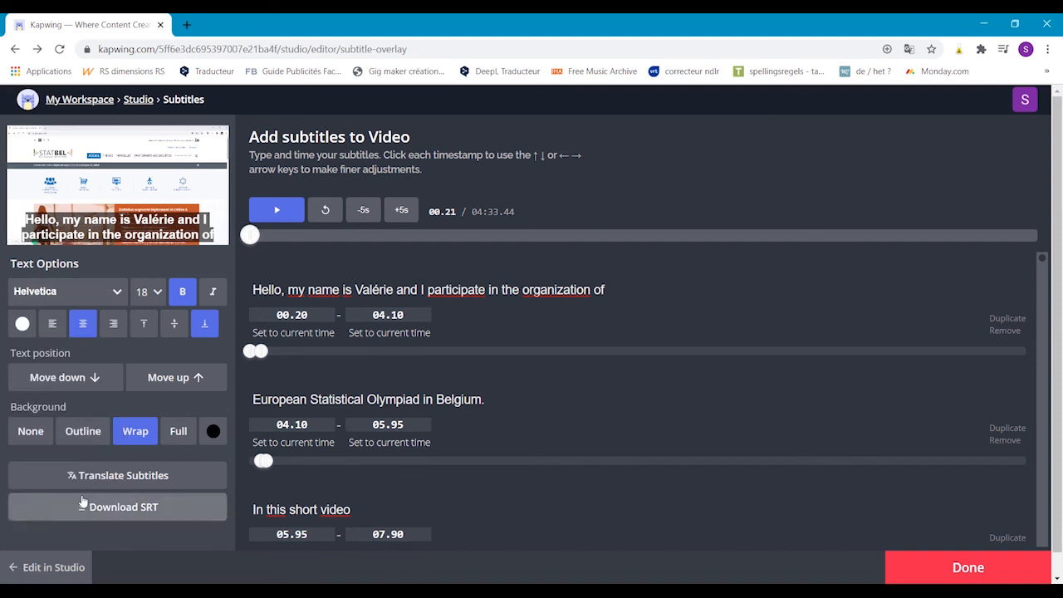
click(90, 292)
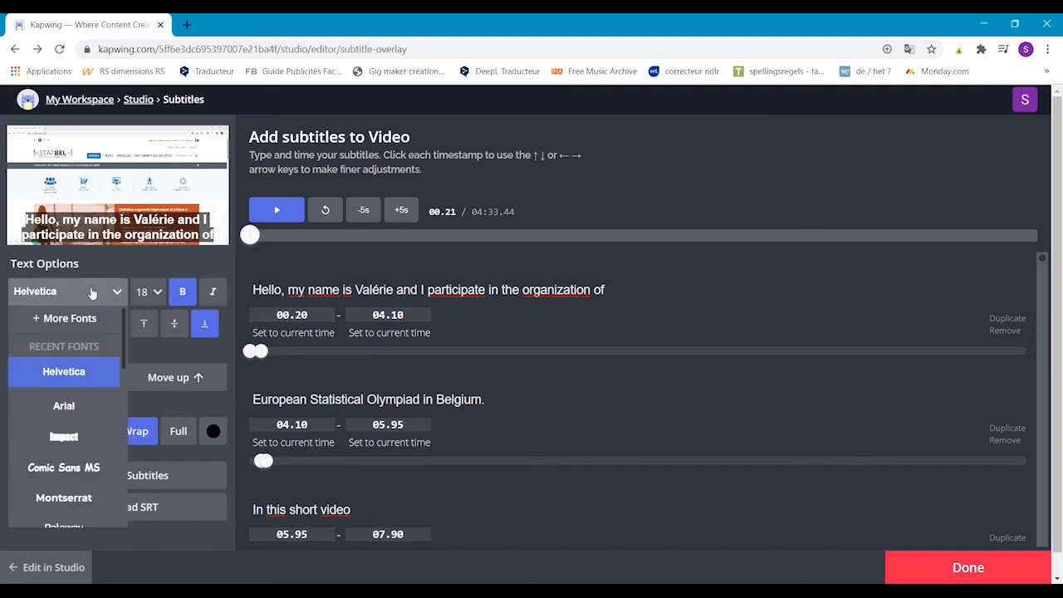
click(82, 407)
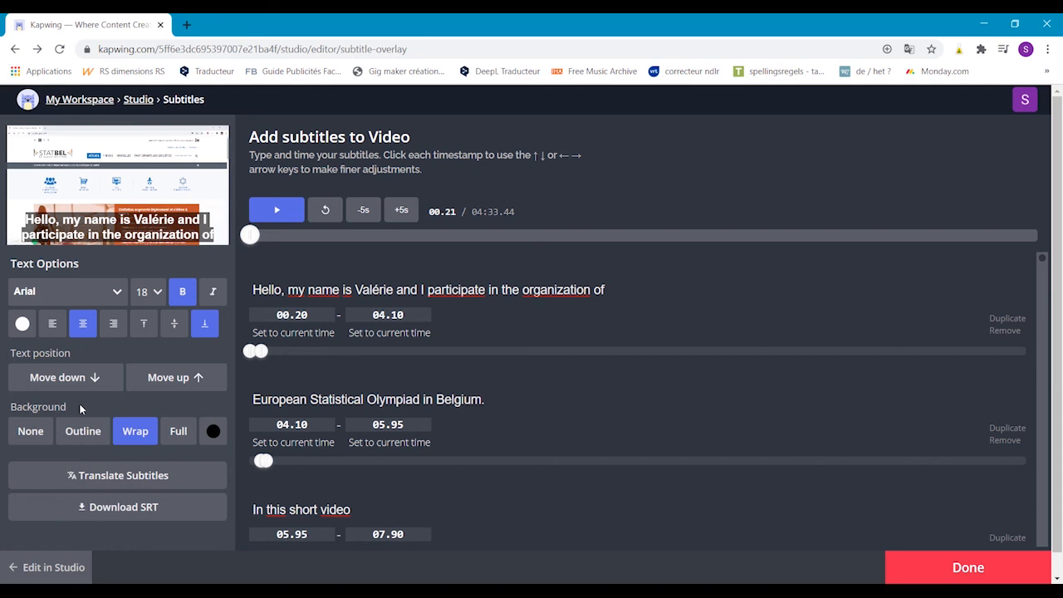
Set the subtitles' font size to 12 after trying size 10.
click(152, 297)
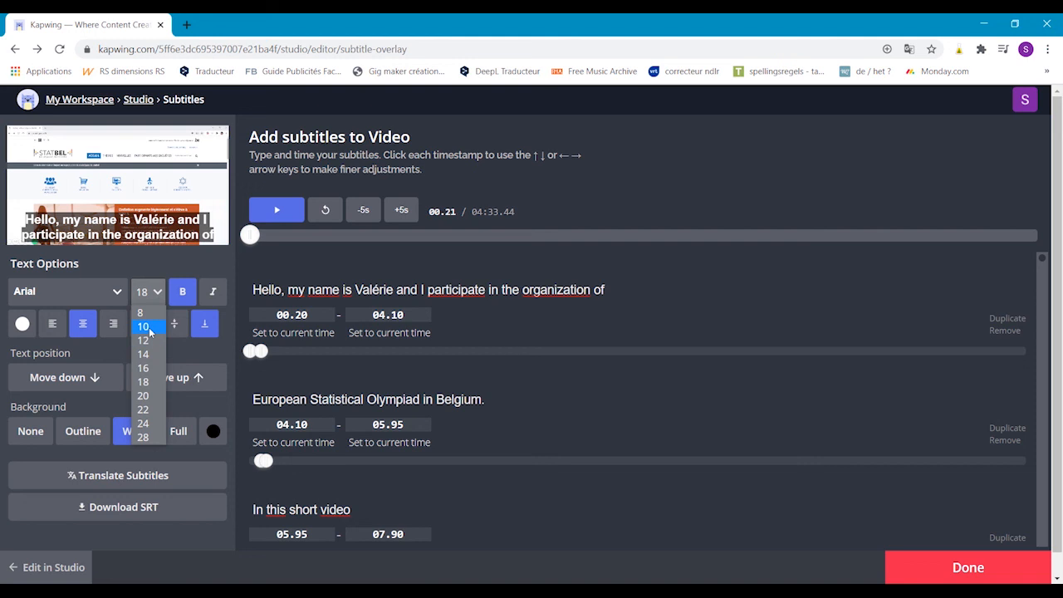
click(143, 326)
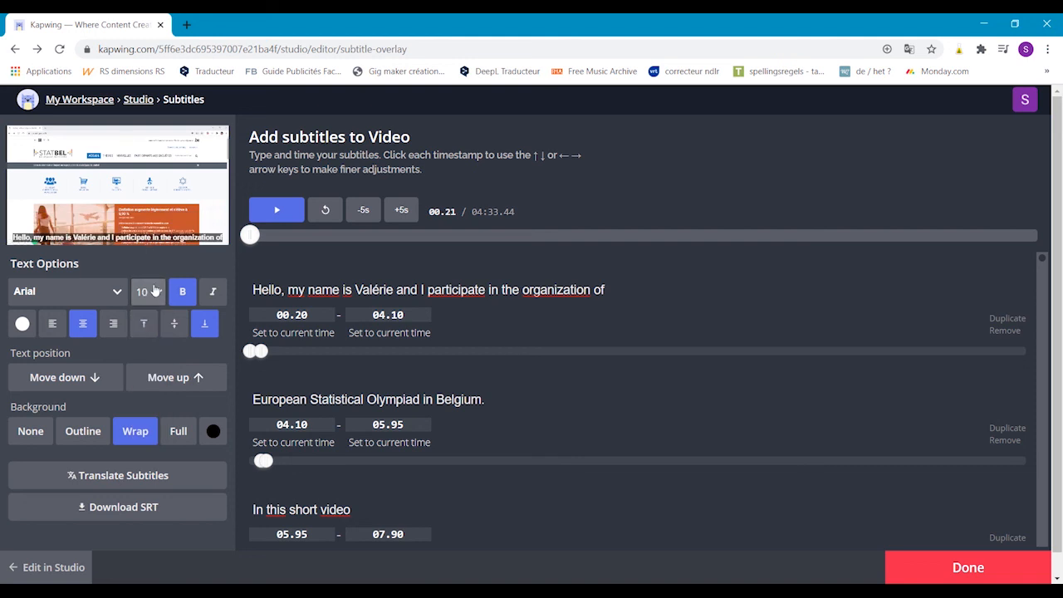
click(154, 290)
click(150, 341)
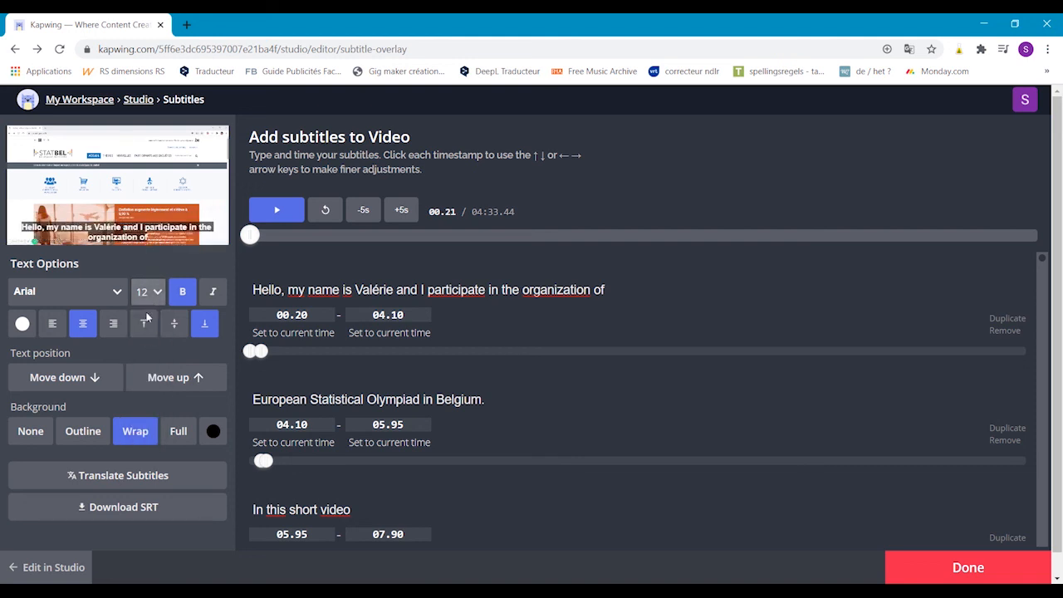
View the available text colours without picking one, and align the subtitle text to the left.
click(24, 324)
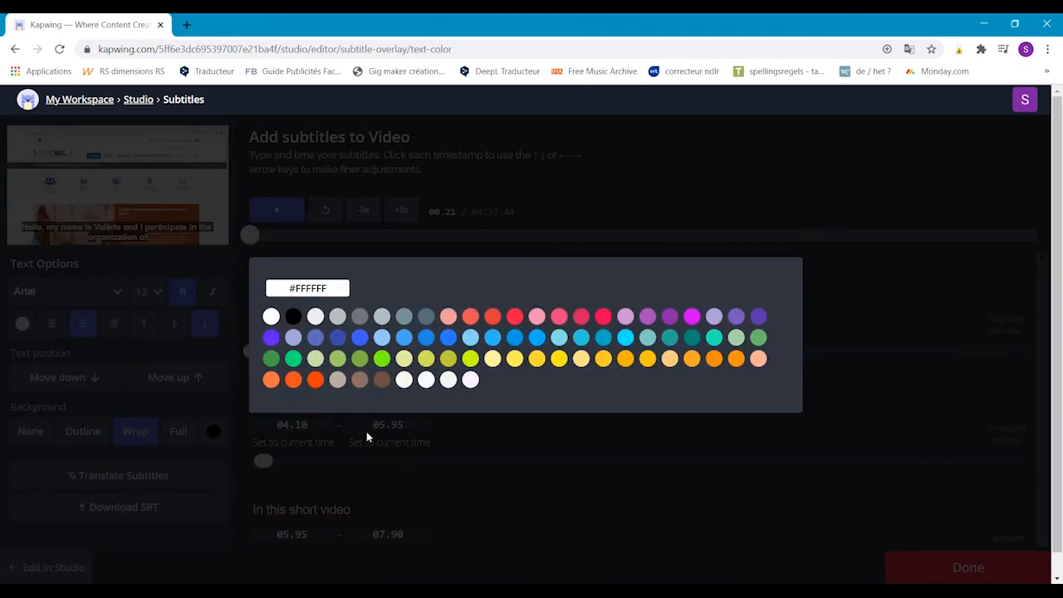
click(138, 357)
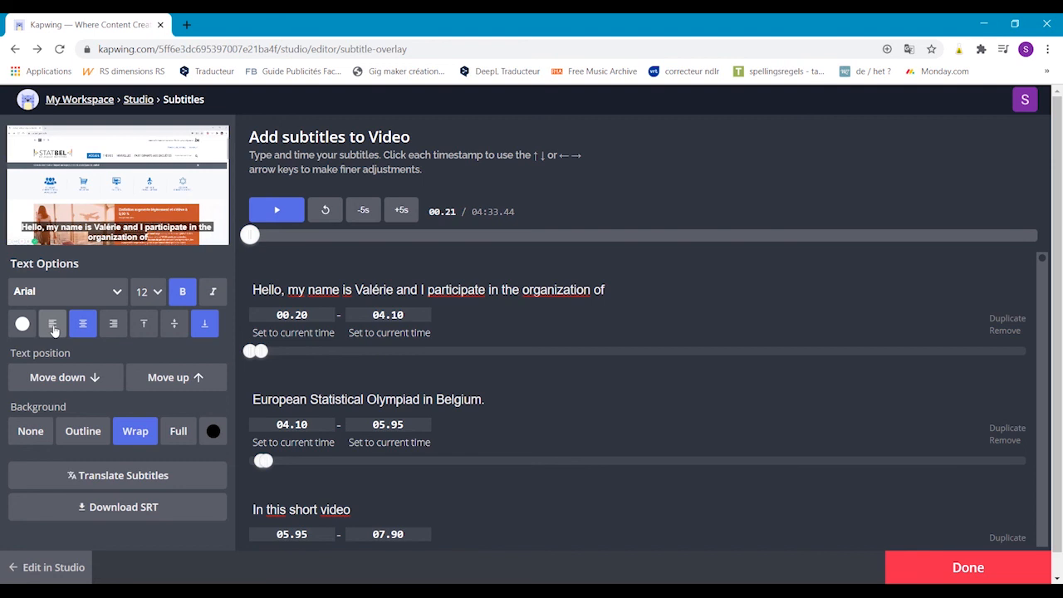
click(52, 326)
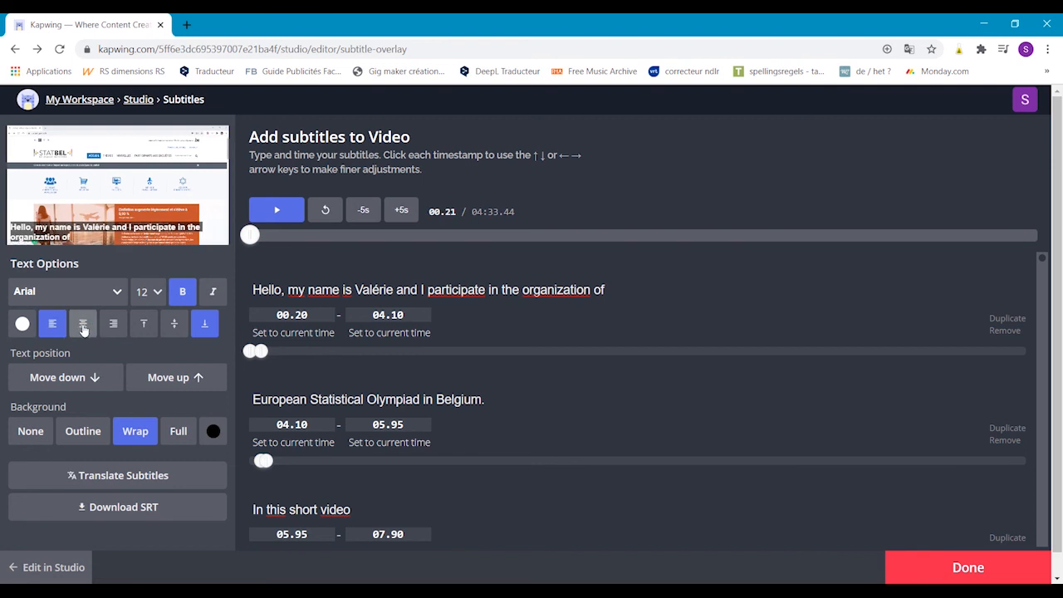
Try right alignment for the subtitle text and settle on centre alignment.
click(83, 328)
click(111, 326)
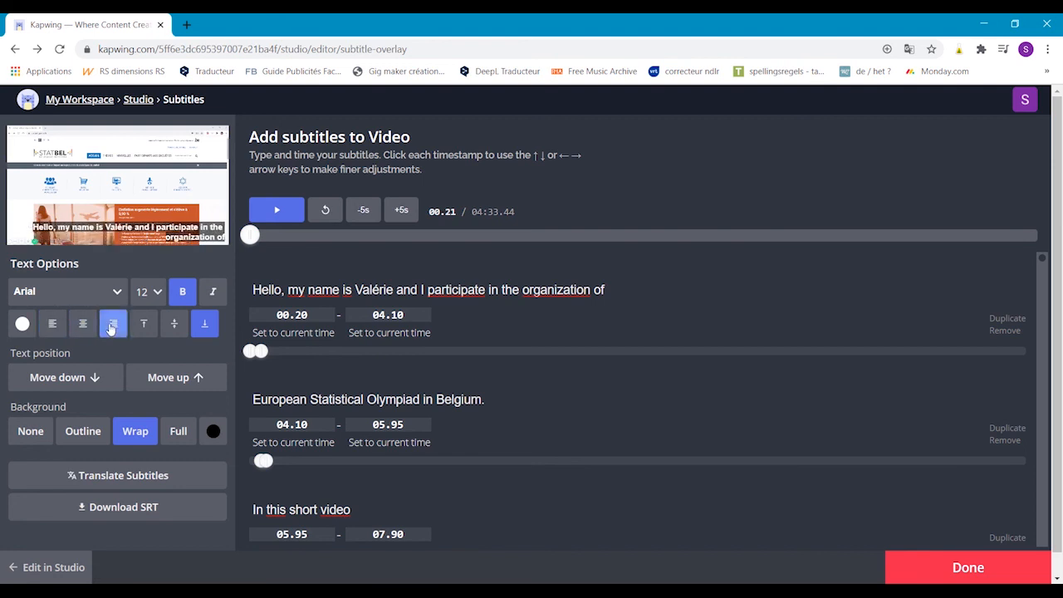
click(86, 325)
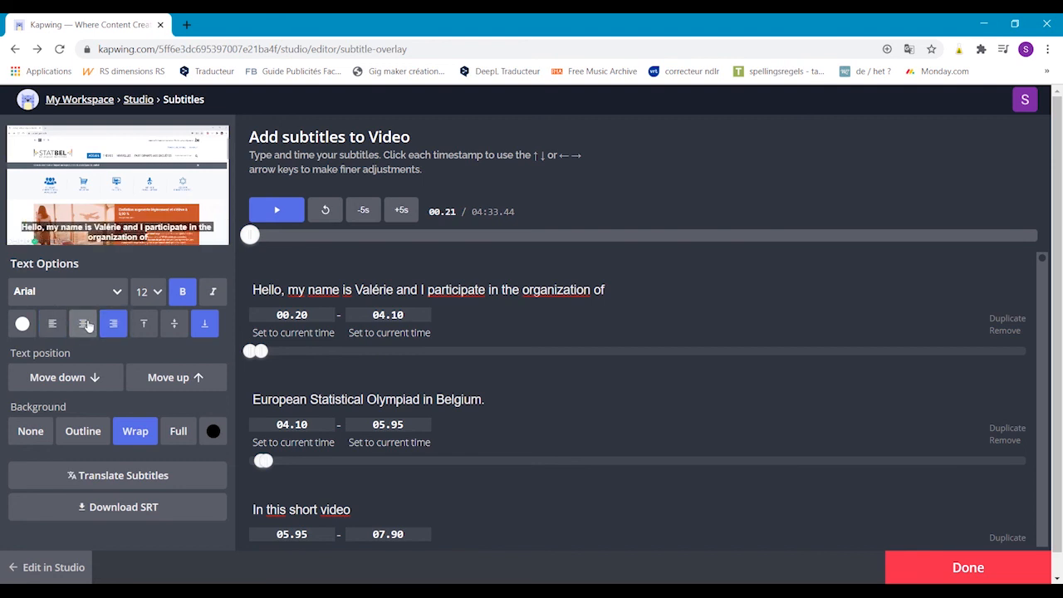
Adjust the vertical position of the subtitles on the video by moving them up and down in small increments.
scroll(165, 357, down, 1)
click(165, 357)
click(95, 355)
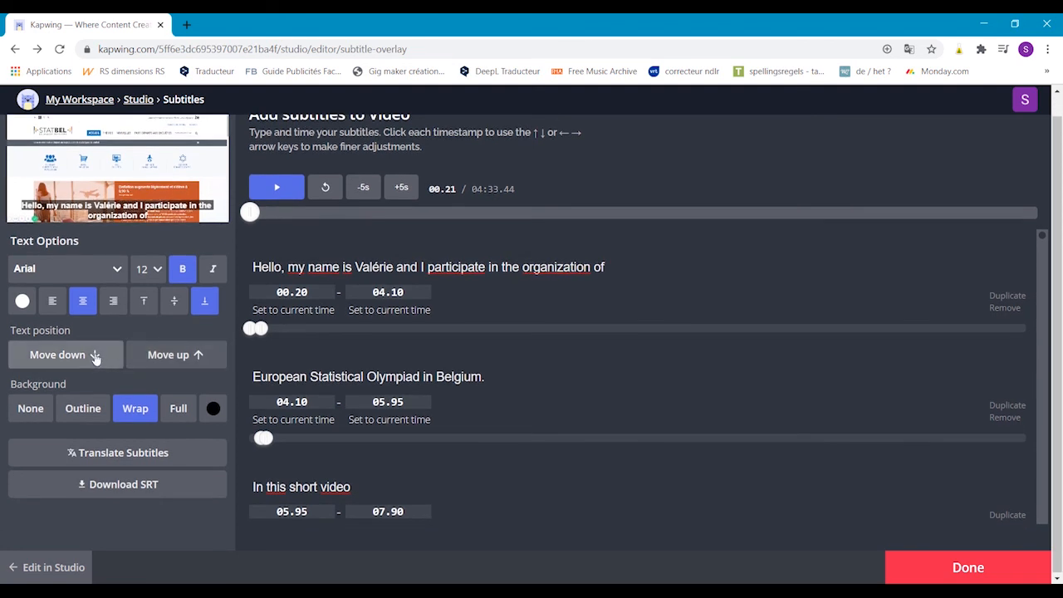
click(95, 355)
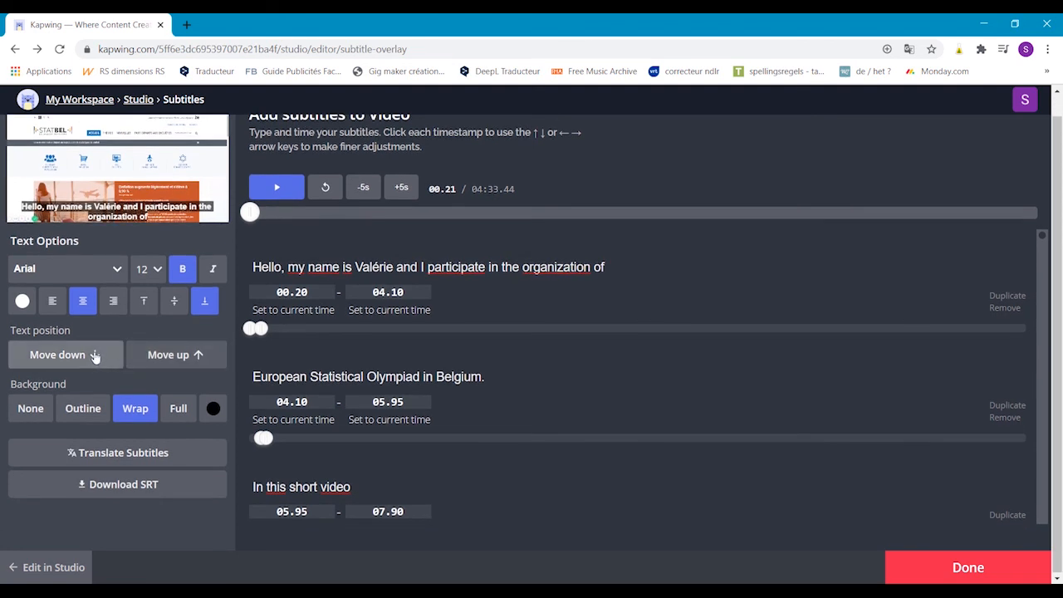
click(161, 355)
click(162, 355)
click(162, 355)
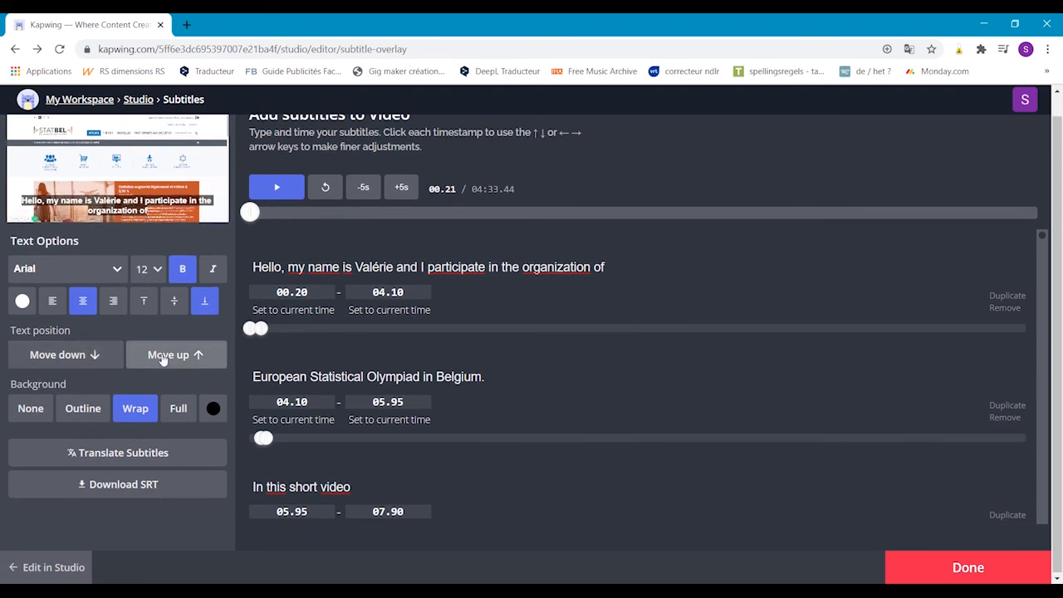
click(112, 357)
click(112, 357)
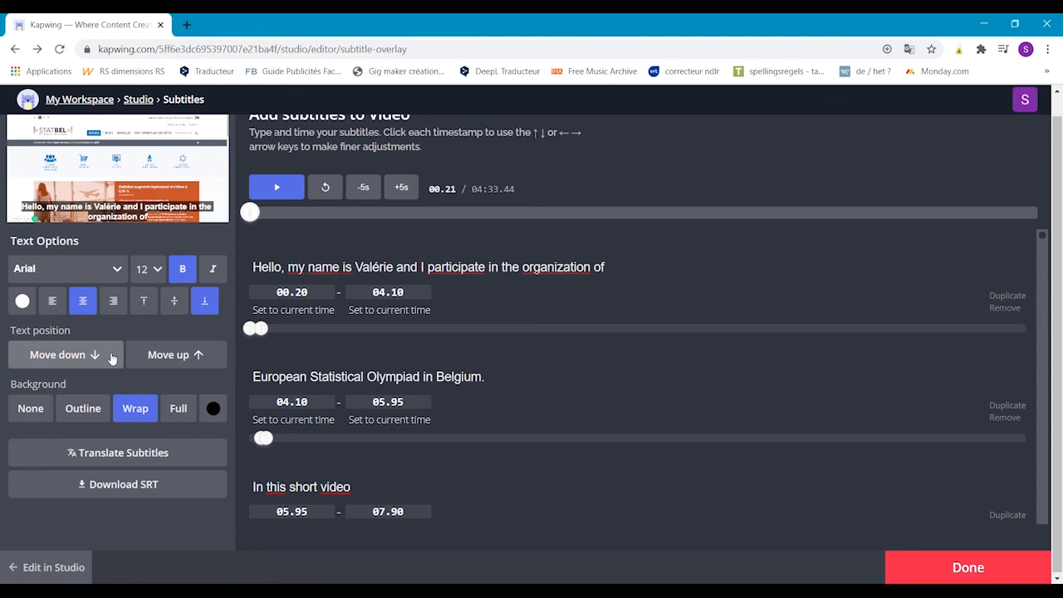
click(136, 357)
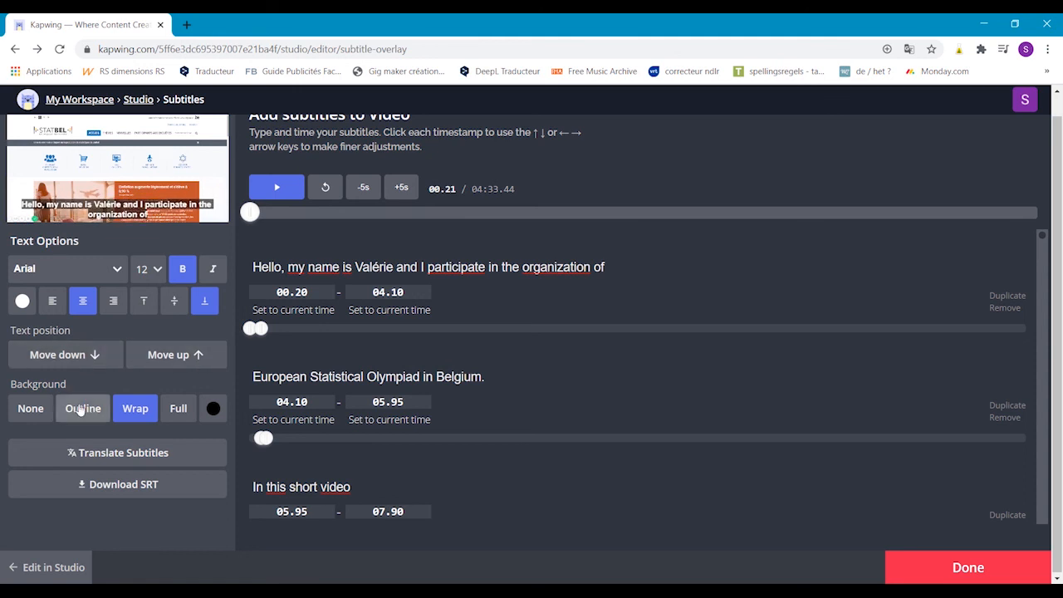
Try the None, Outline and Full subtitle backgrounds, return to Wrap, and view the background colours without picking one.
click(30, 411)
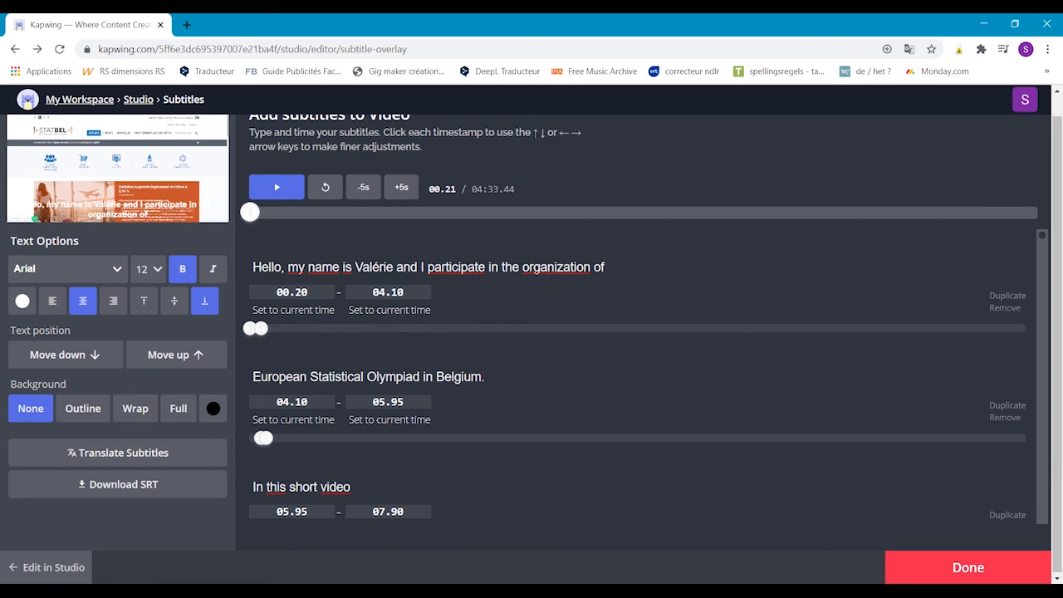
click(78, 410)
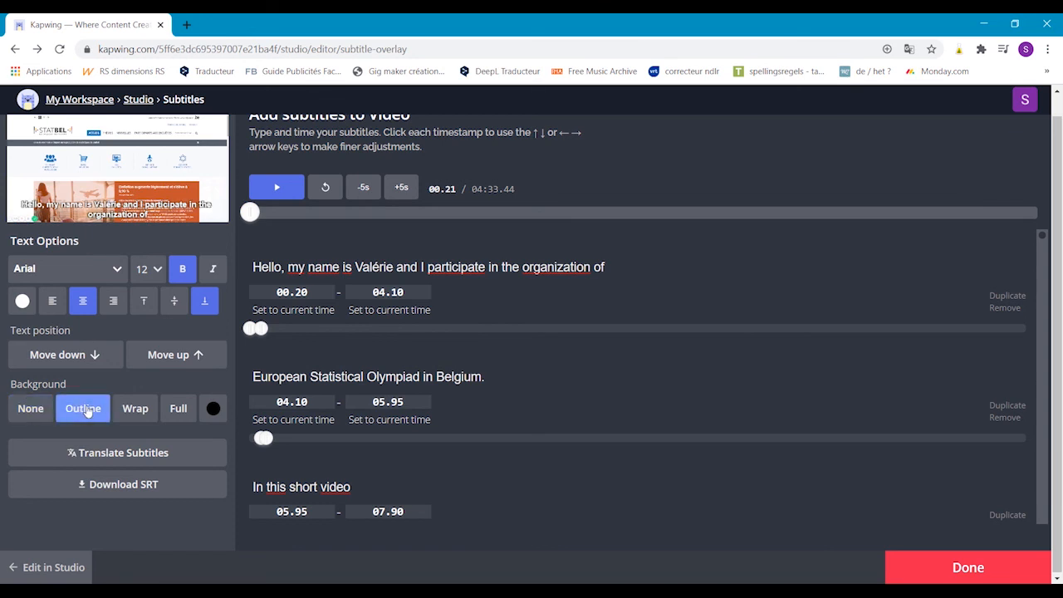
click(133, 409)
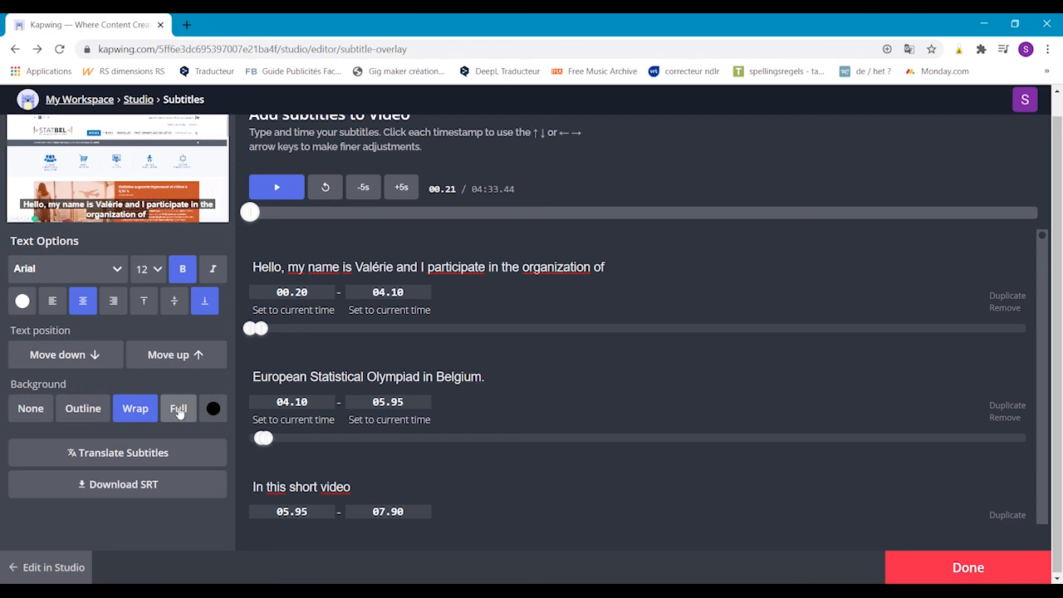
click(179, 408)
click(136, 408)
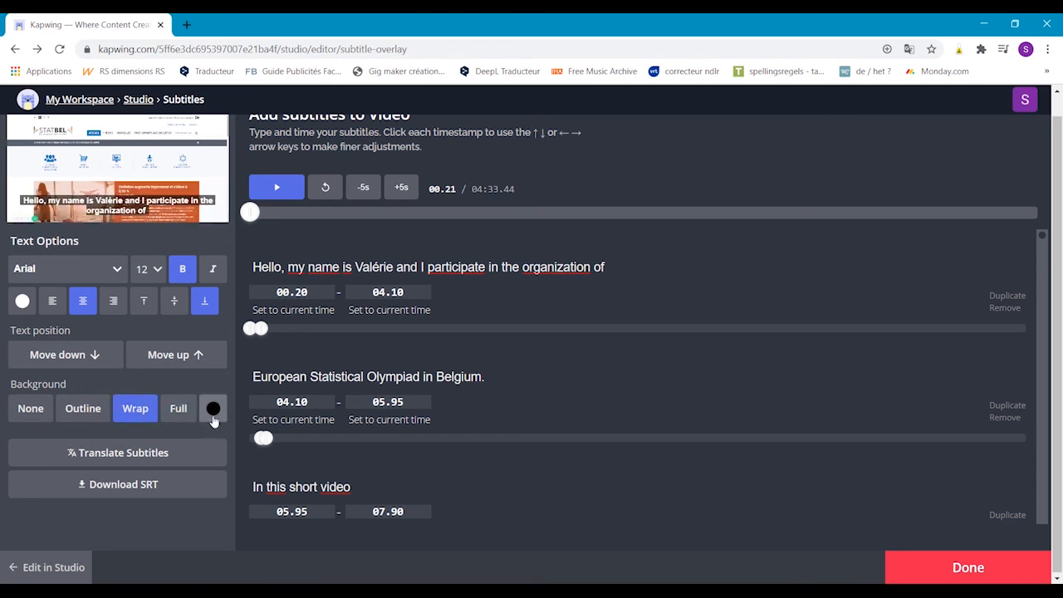
click(216, 406)
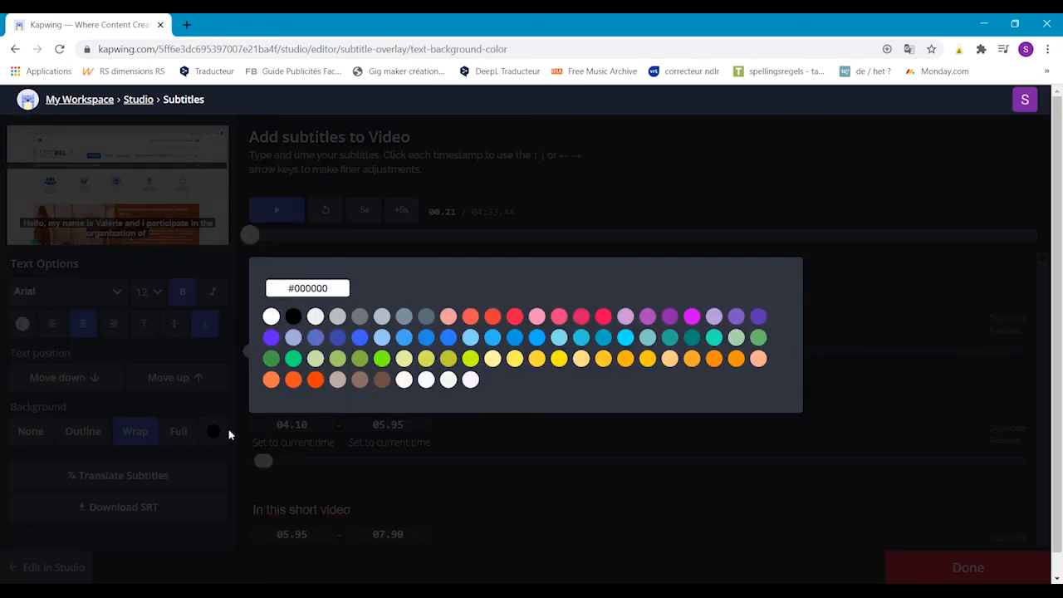
click(210, 409)
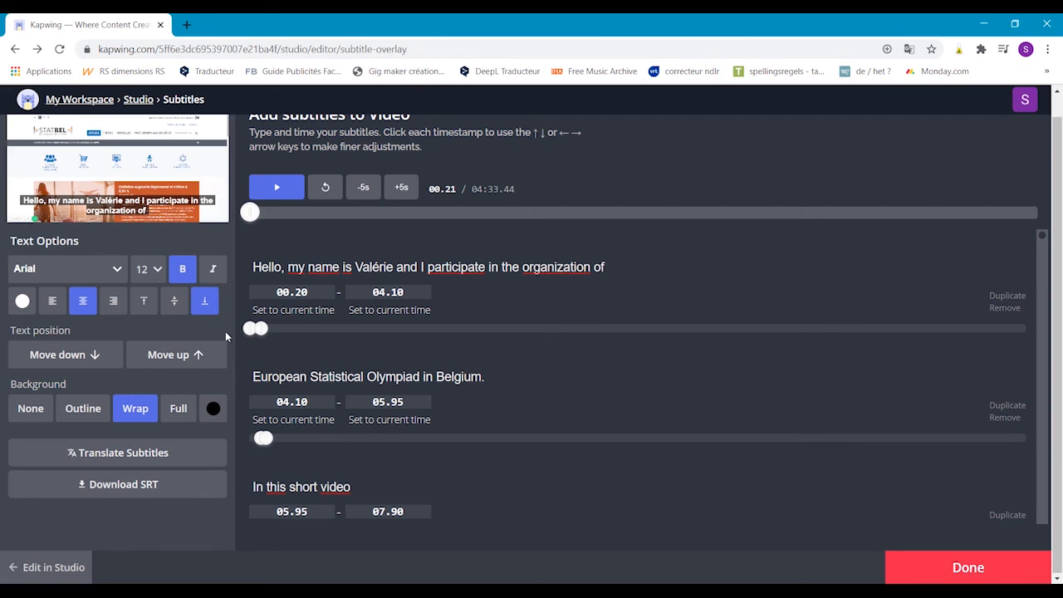
Finish the subtitle editing and export the subtitled video as MP4.
scroll(224, 286, up, 1)
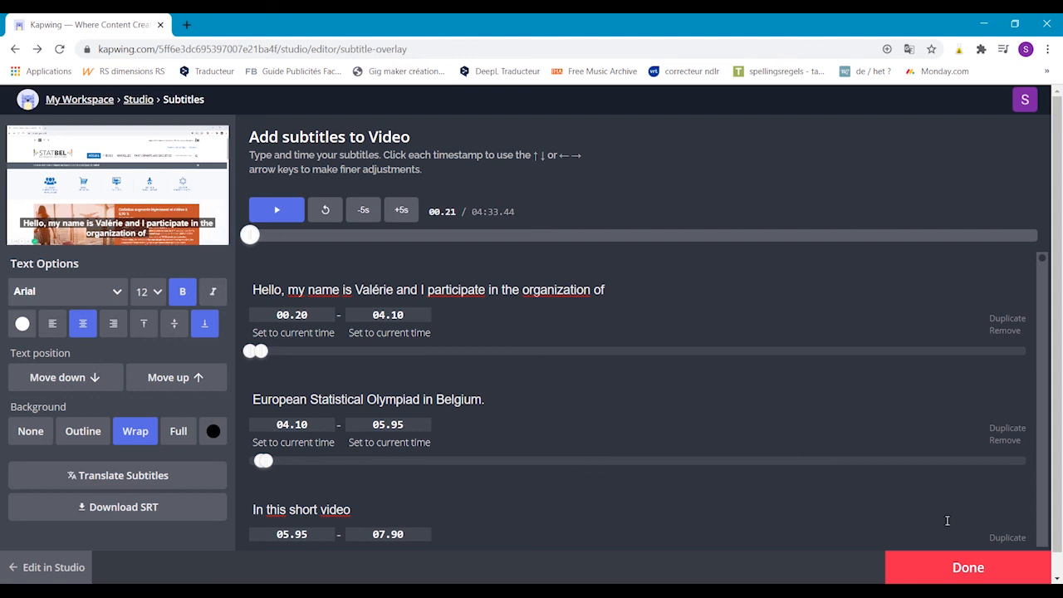
click(961, 568)
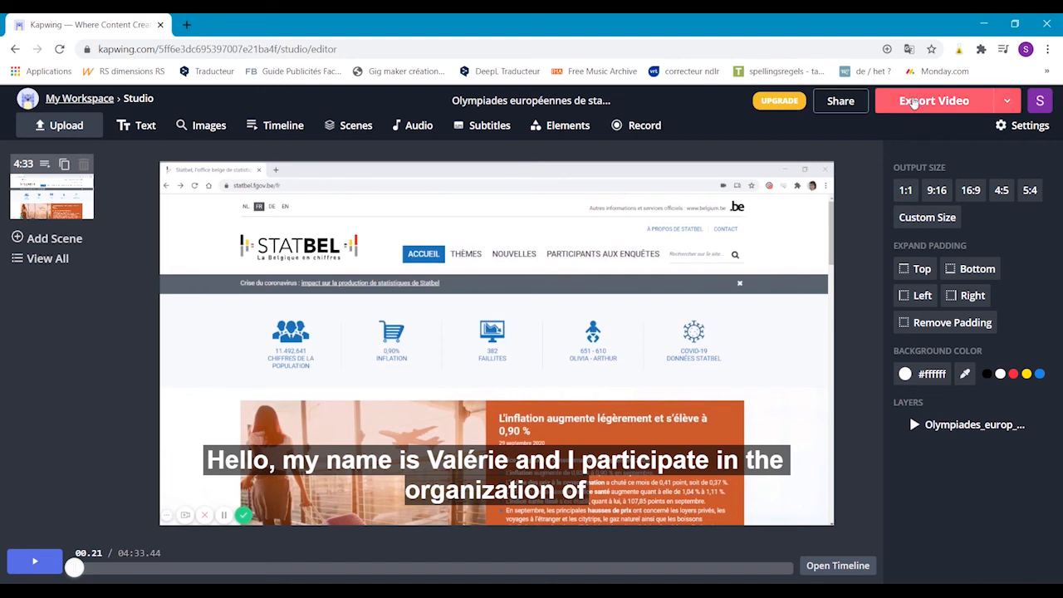
click(913, 101)
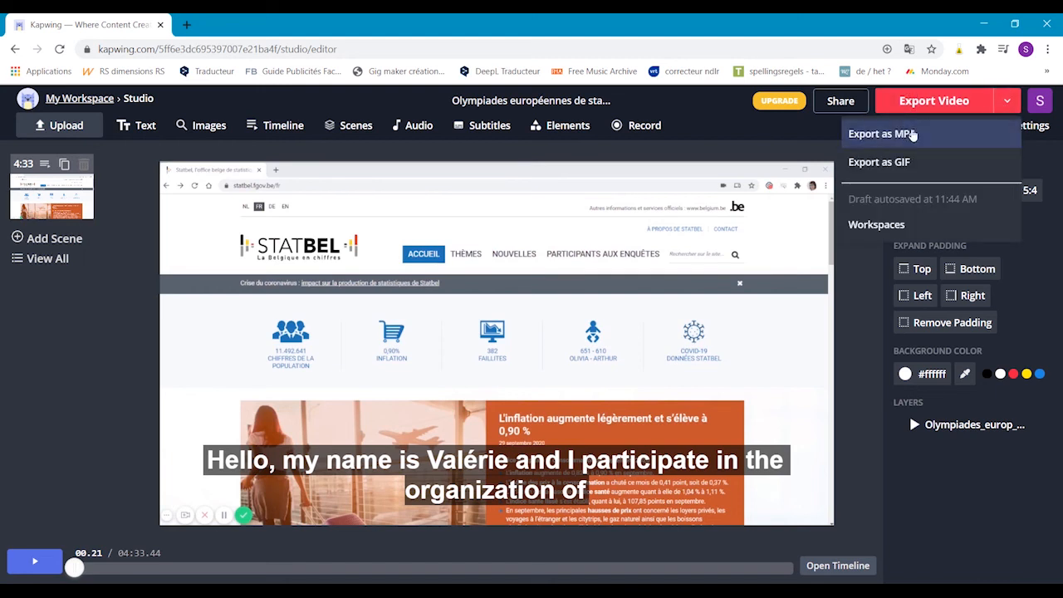
click(908, 132)
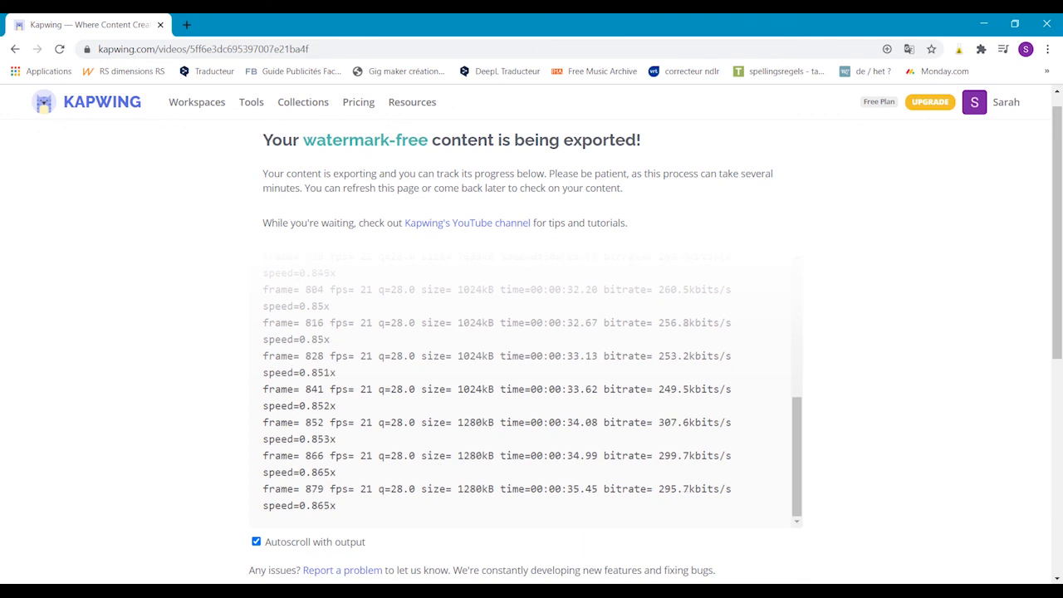
scroll(531, 332, down, 1)
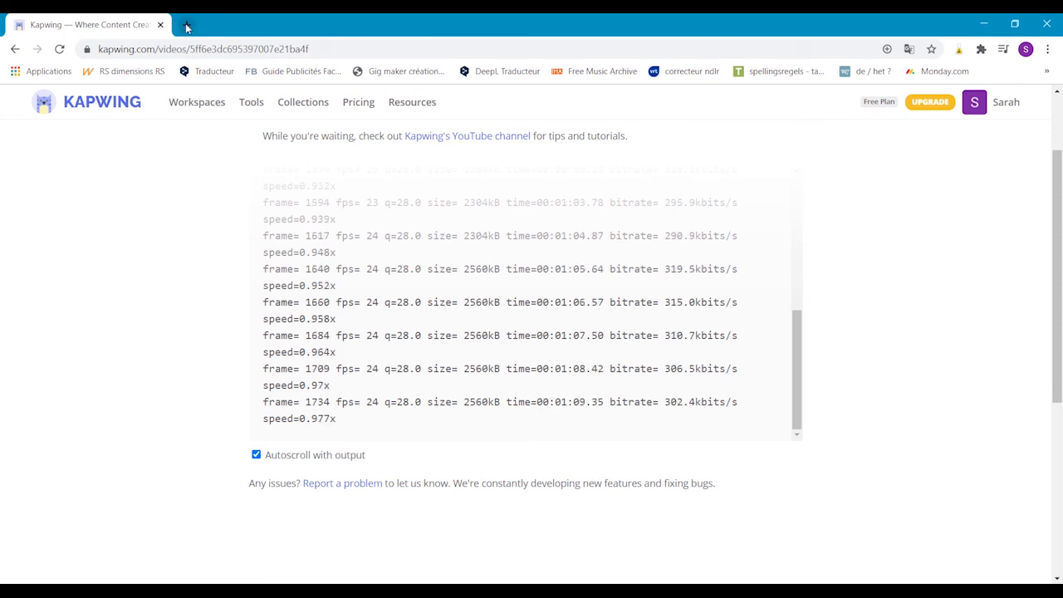
Open the Kapwing workspace in a new tab and create new content from "Olympiades européennes de statistique _ comment s'inscrire_.mp4".
click(187, 24)
text(k)
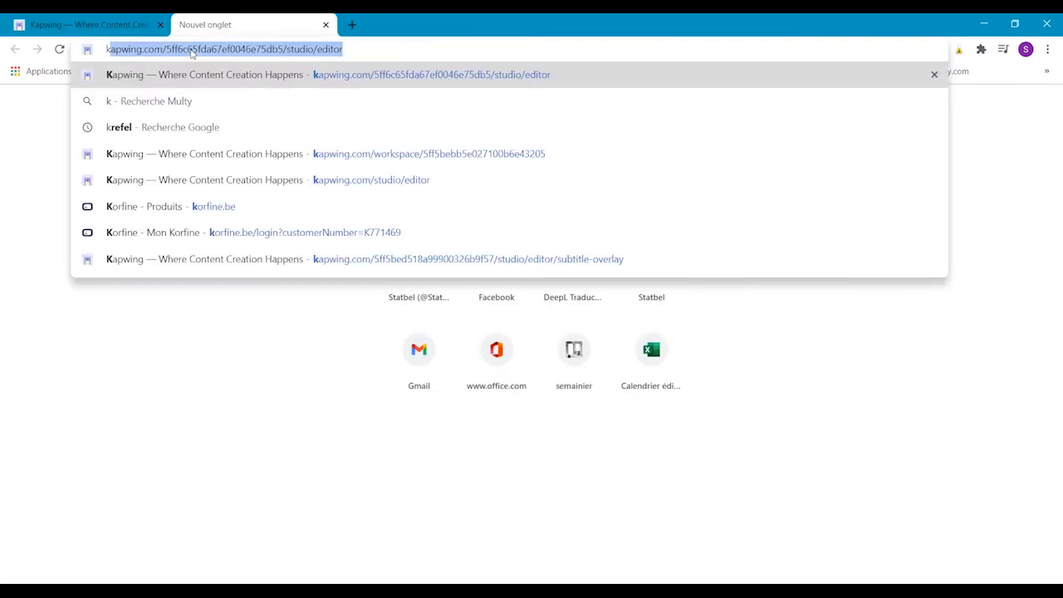
text(apwing)
key(Return)
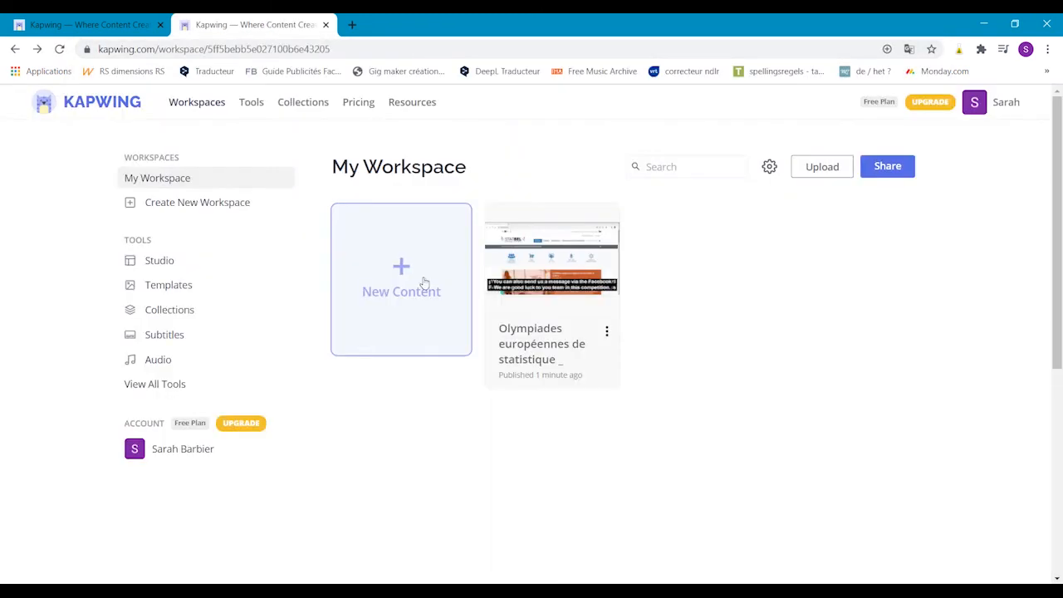
click(423, 275)
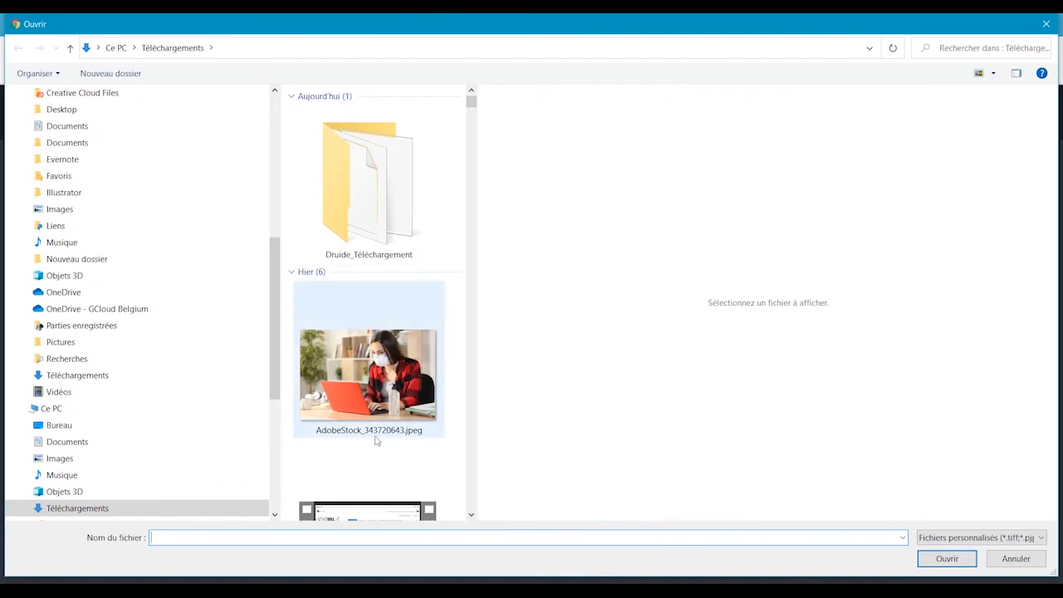
click(377, 497)
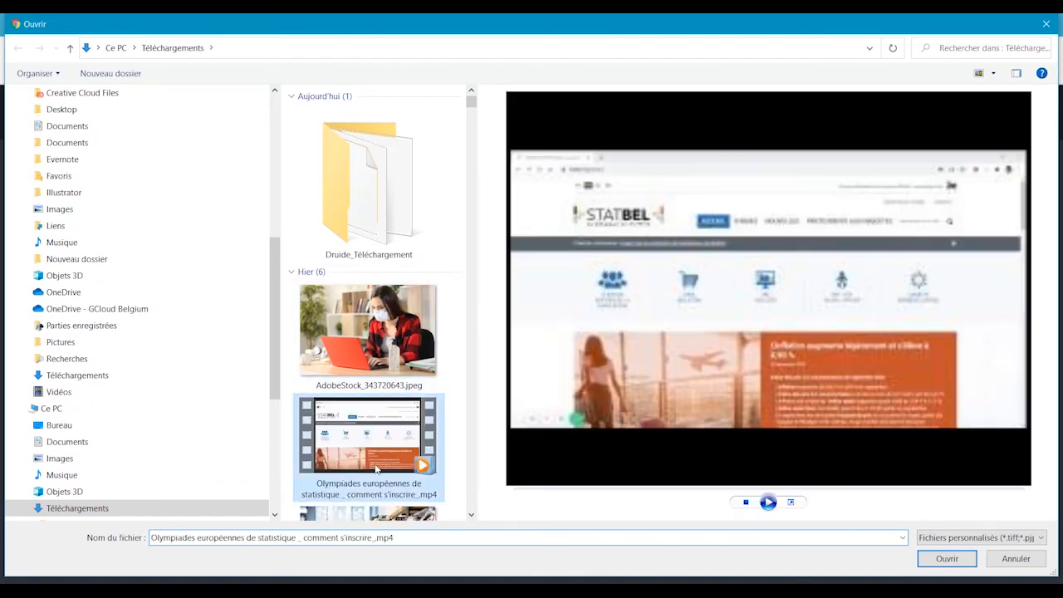
click(947, 558)
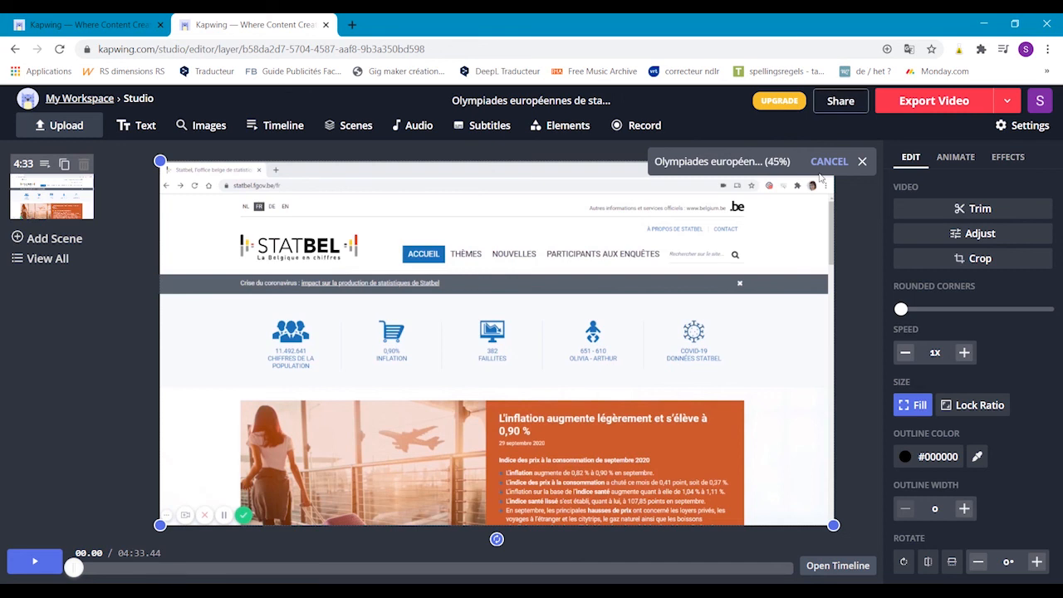
View the new project's share link, close it, and return to the browser tab with the running export.
click(840, 101)
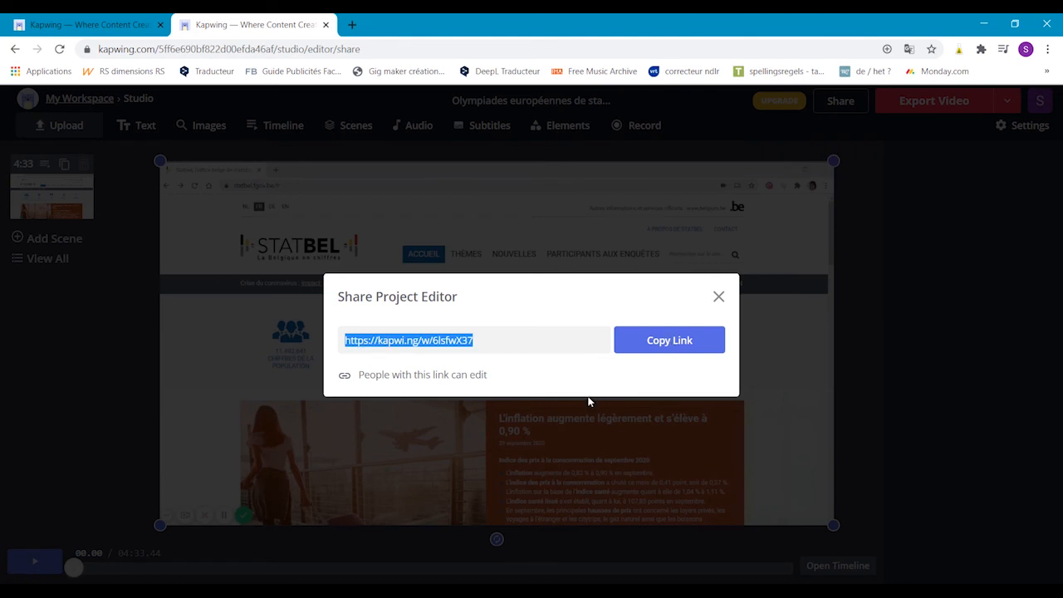
click(719, 298)
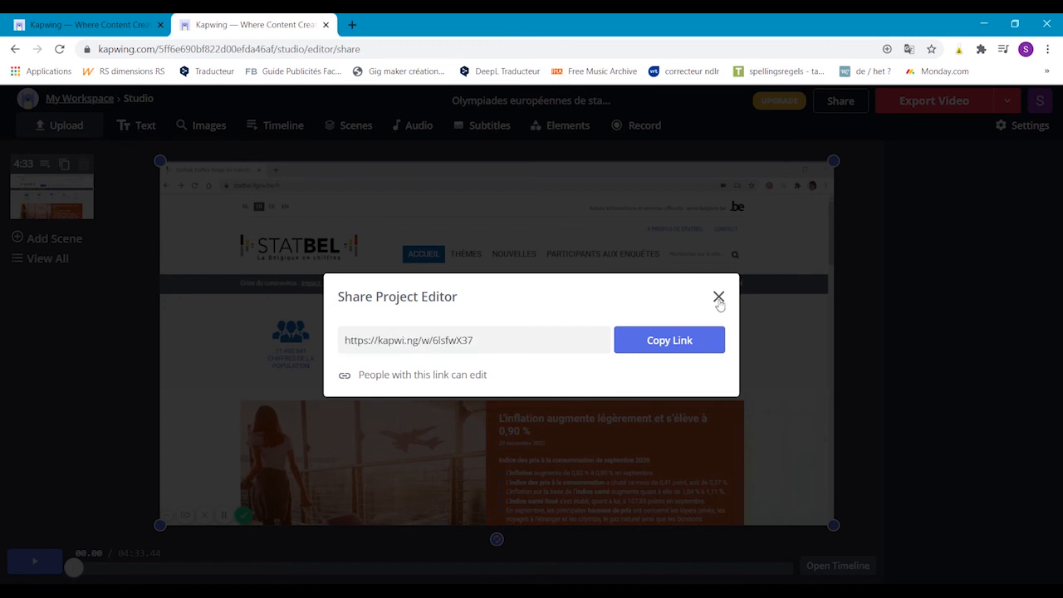
click(83, 24)
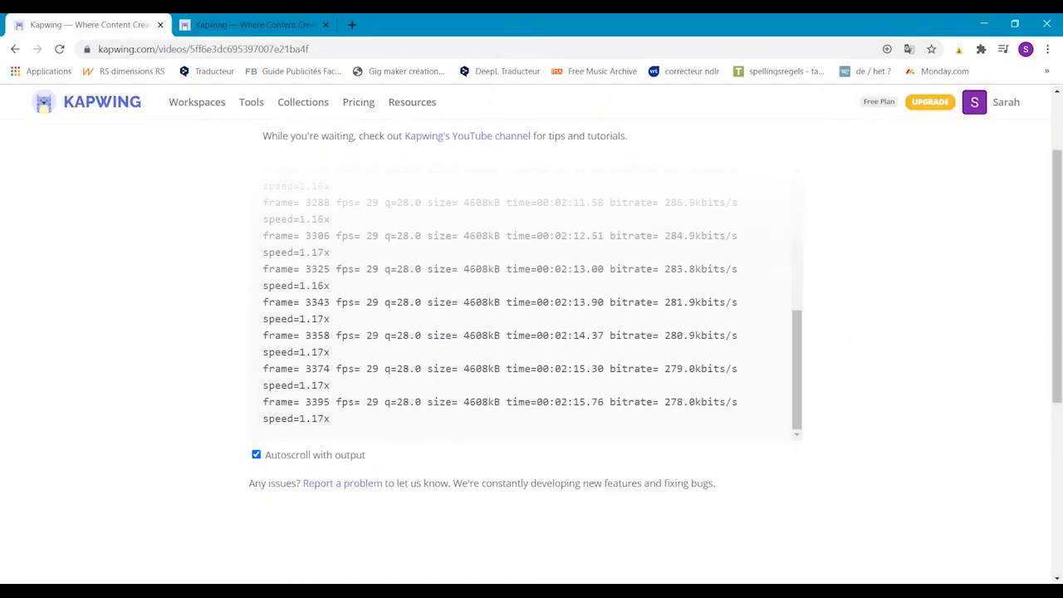
Review the exported subtitled video and pause its playback.
scroll(531, 332, down, 2)
scroll(531, 332, up, 3)
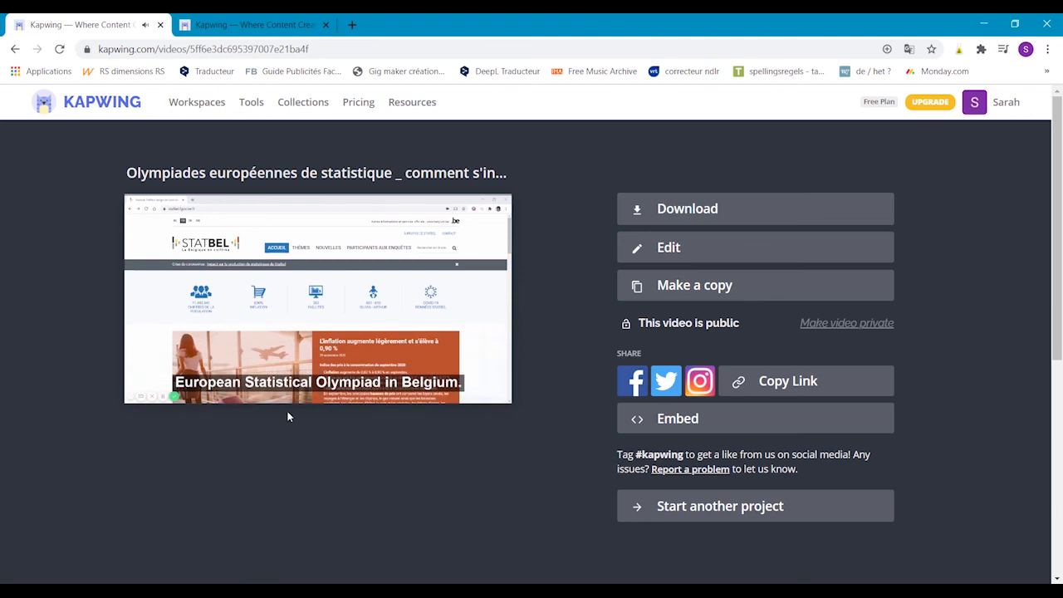
click(141, 372)
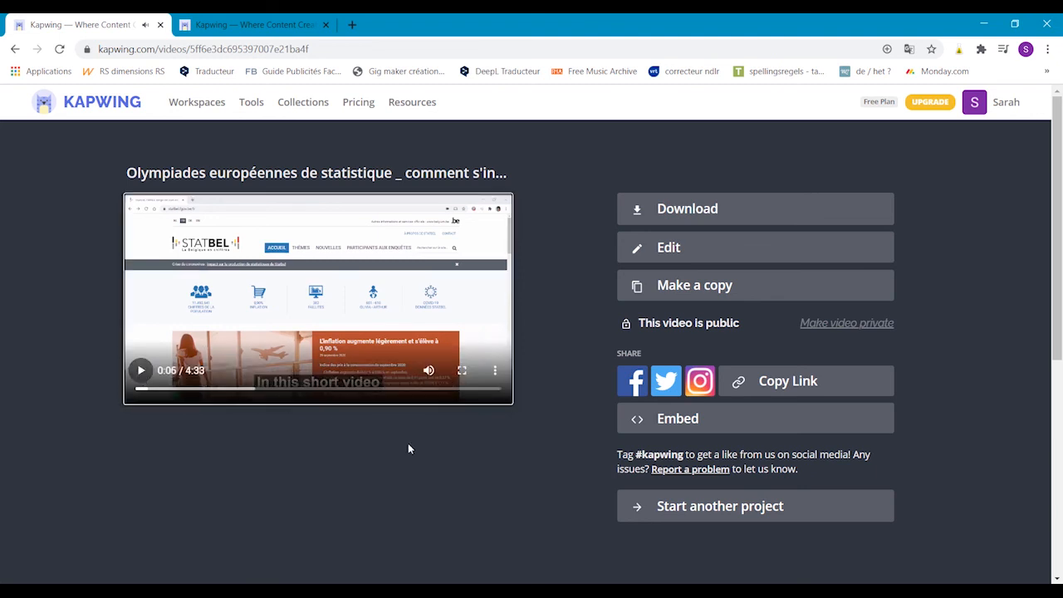
Download the exported video to the Téléchargements folder under the name Olympiades_sous-titres.
click(673, 219)
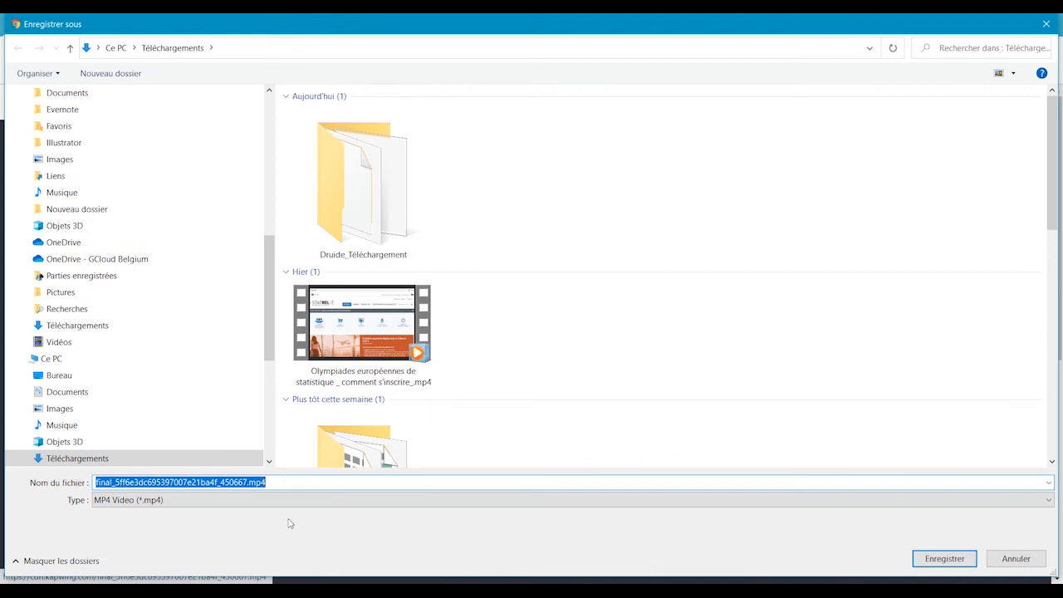
key(BackSpace)
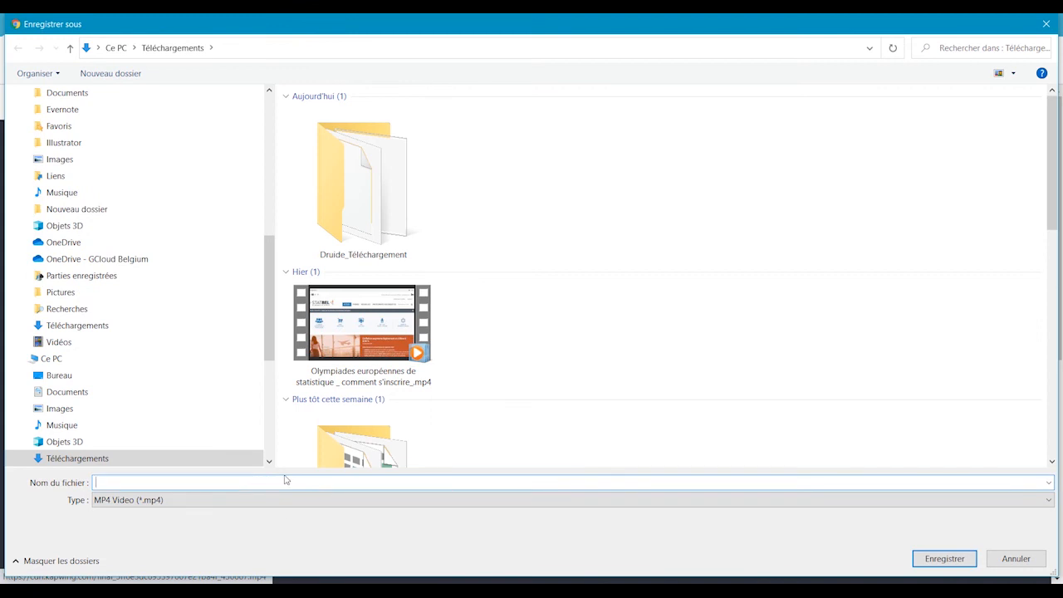
text(Olympiades)
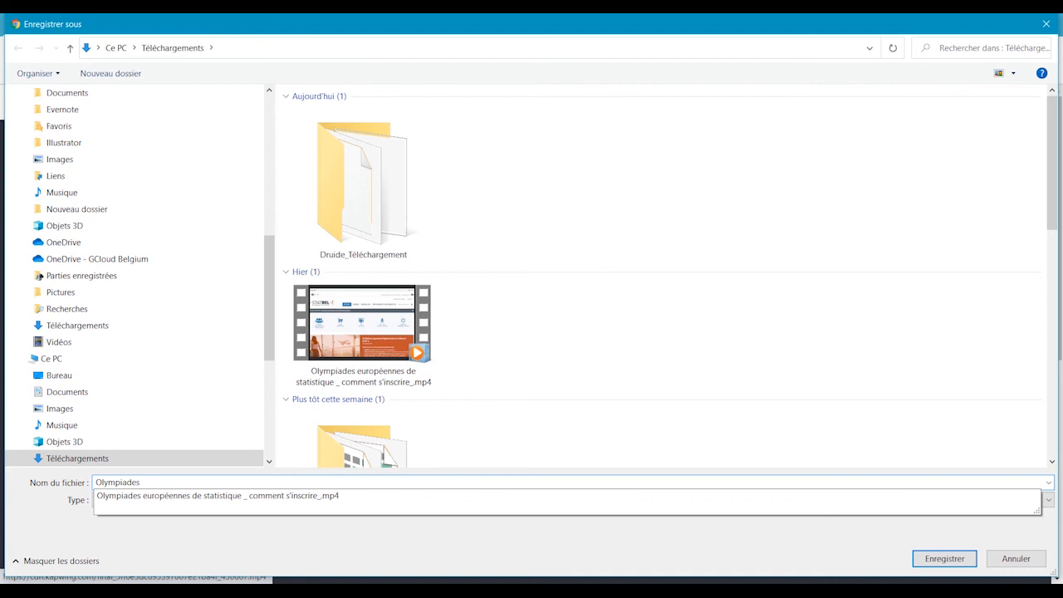
text(_sous-t)
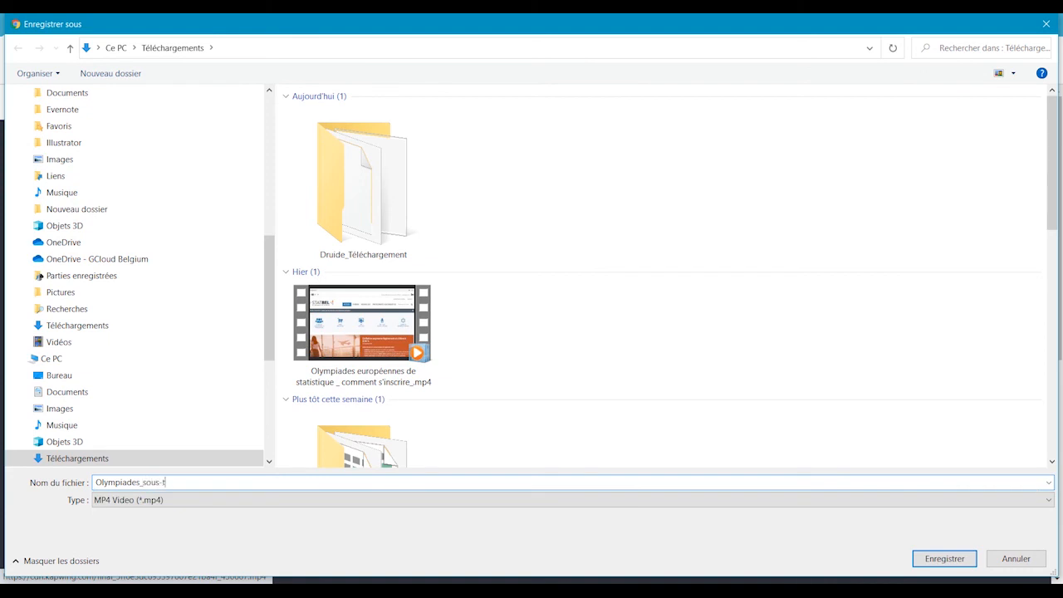
text(itres)
click(940, 563)
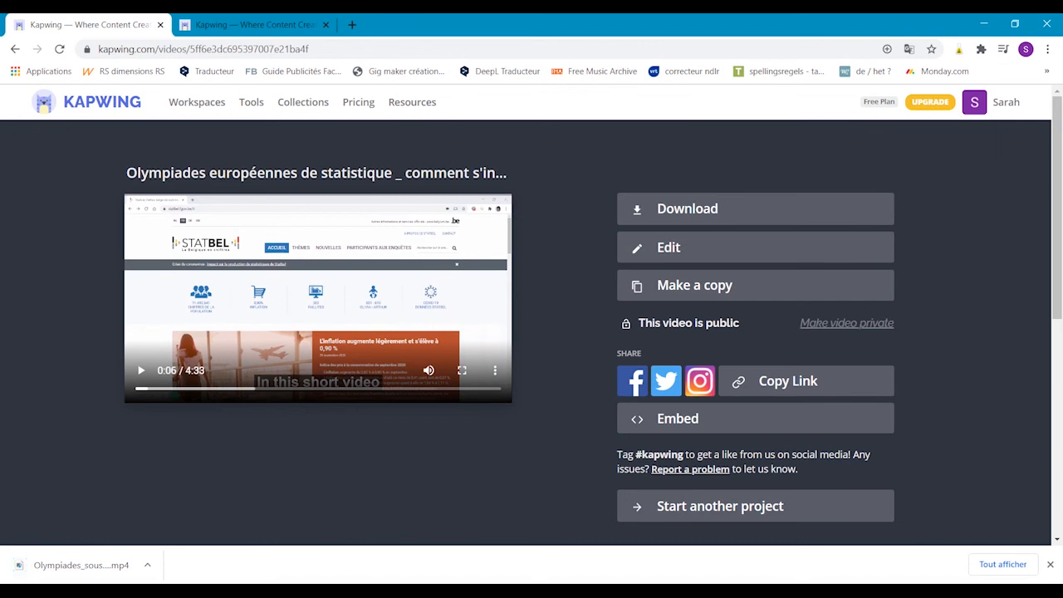
Switch to File Explorer, play Olympiades_sous-titres.mp4 from the Téléchargements folder to check its subtitles, and pause it.
click(324, 591)
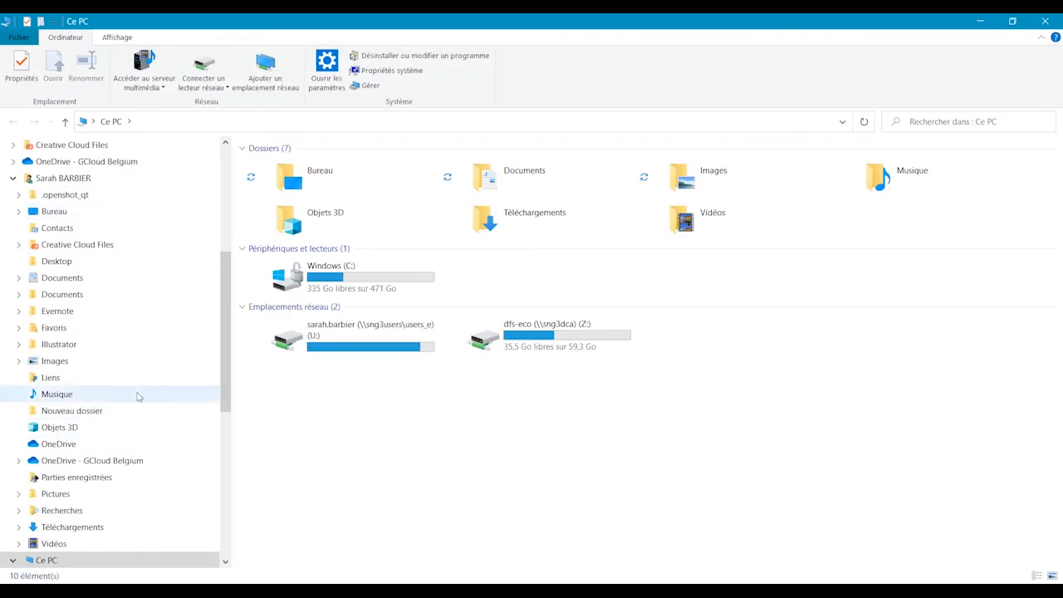
double_click(496, 239)
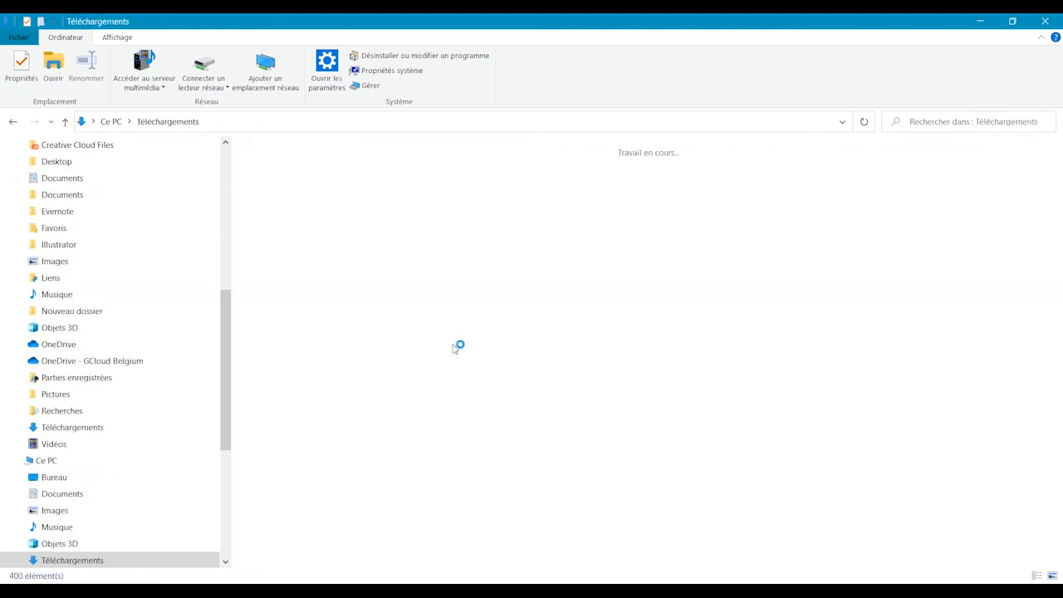
click(326, 292)
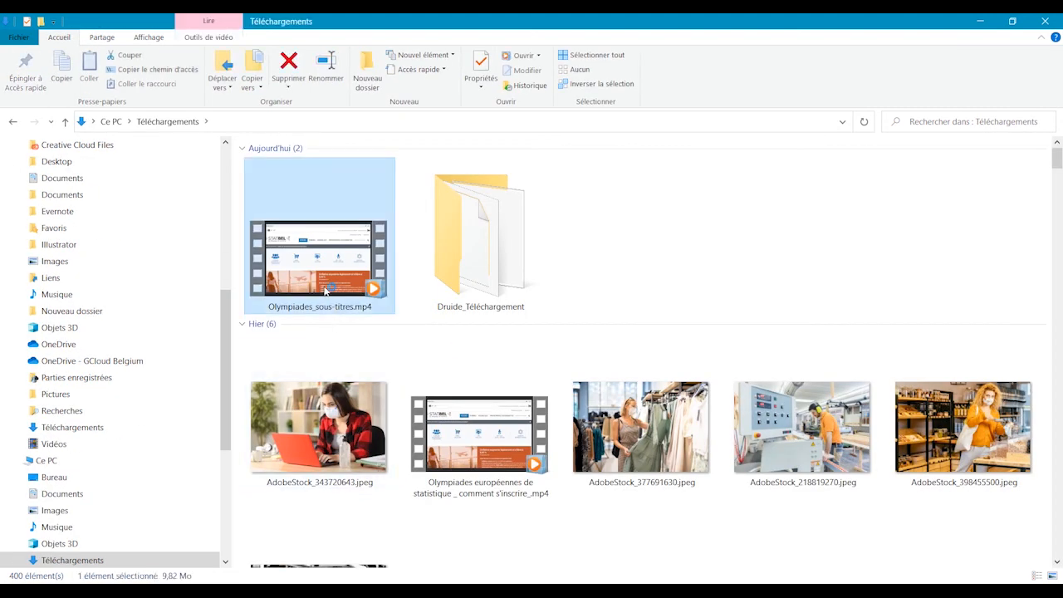
double_click(326, 290)
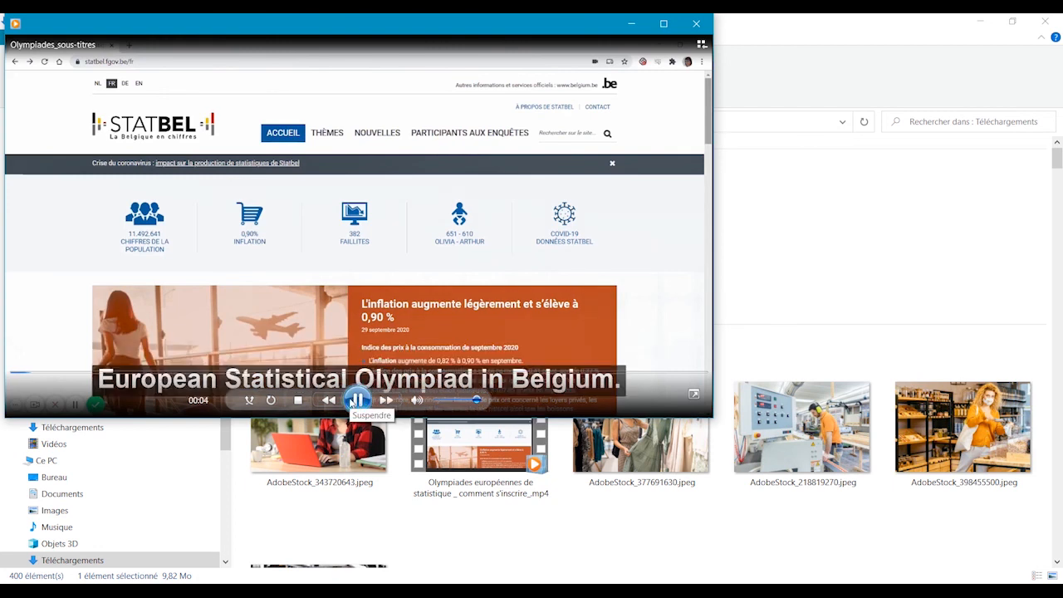
click(355, 400)
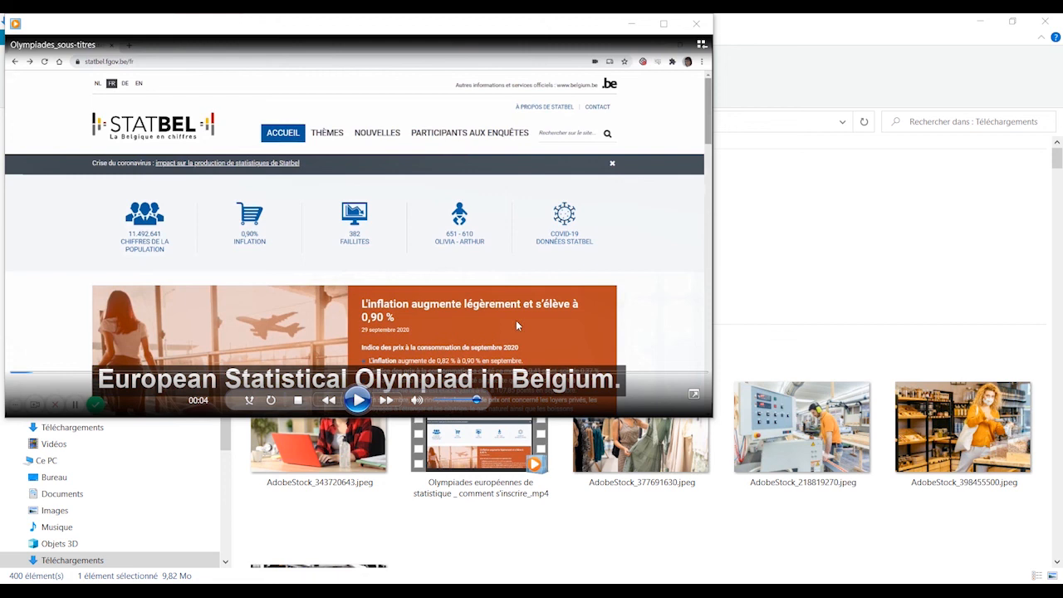
Switch back to the Kapwing page in Chrome.
mouse_move(428, 591)
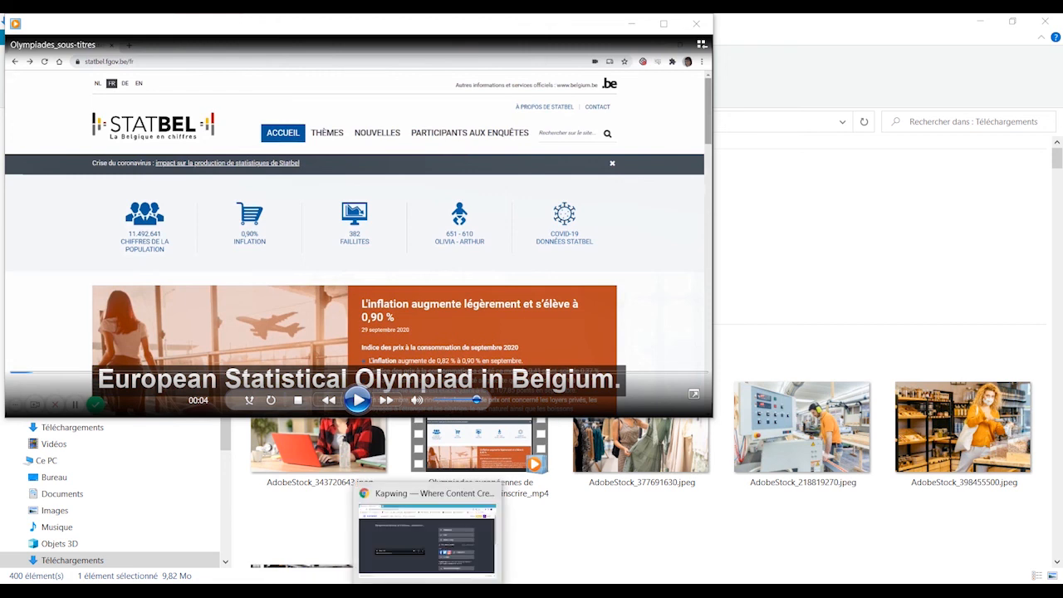